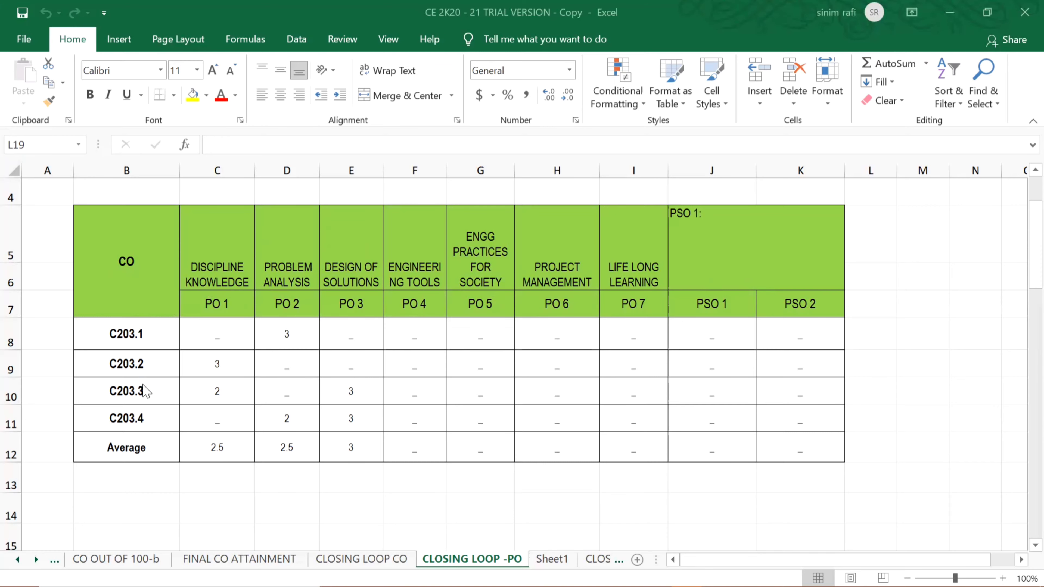
- Examine the CO-PO mapping matrix, correlation scale and CO statements, and view the allowed mapping levels for C203.1 under PO 1
scroll(144, 391, down, 2)
scroll(163, 430, down, 3)
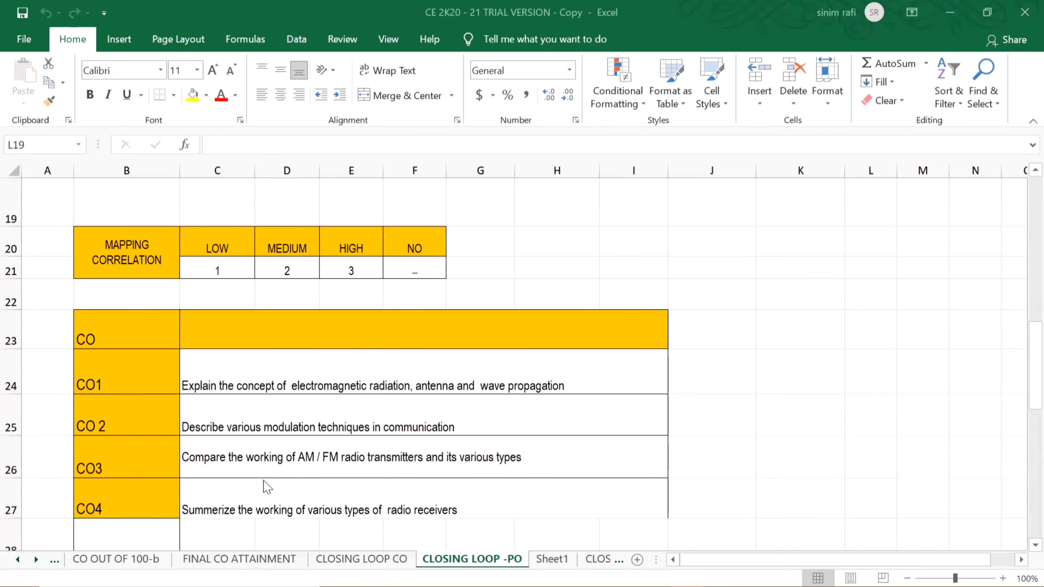
scroll(502, 449, down, 2)
scroll(502, 455, up, 8)
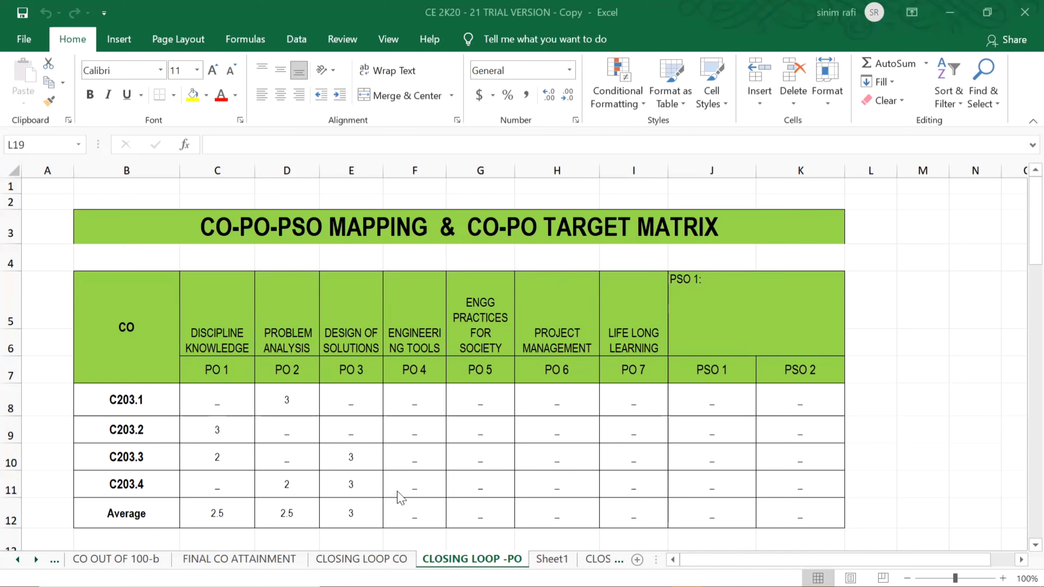
click(241, 398)
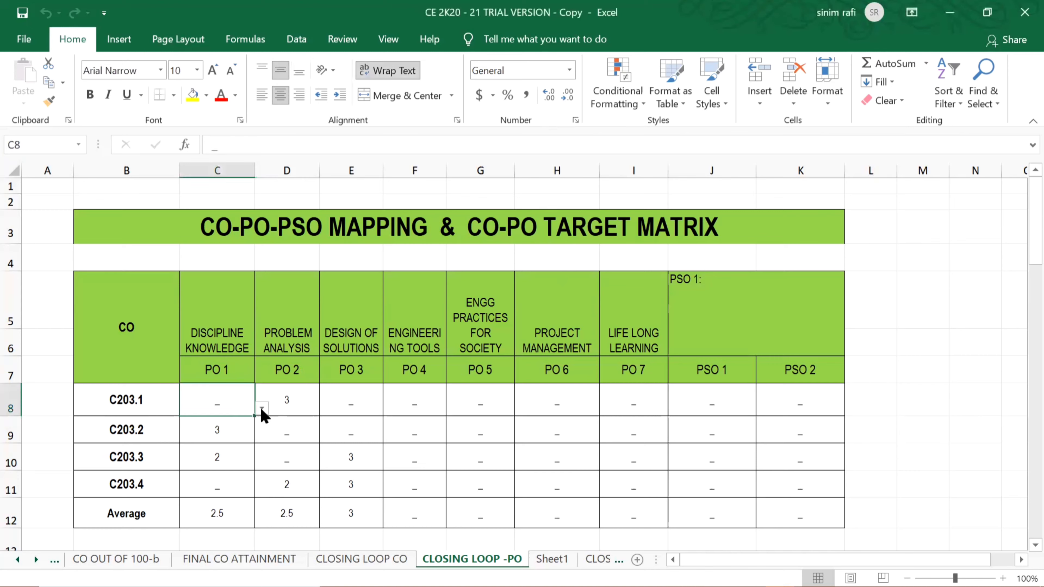
click(262, 408)
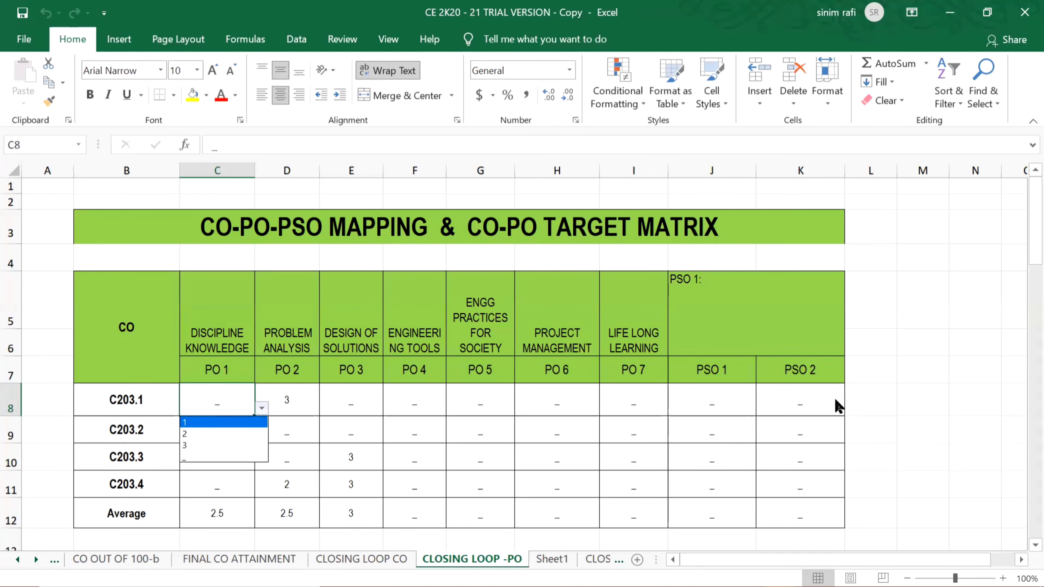
key(Escape)
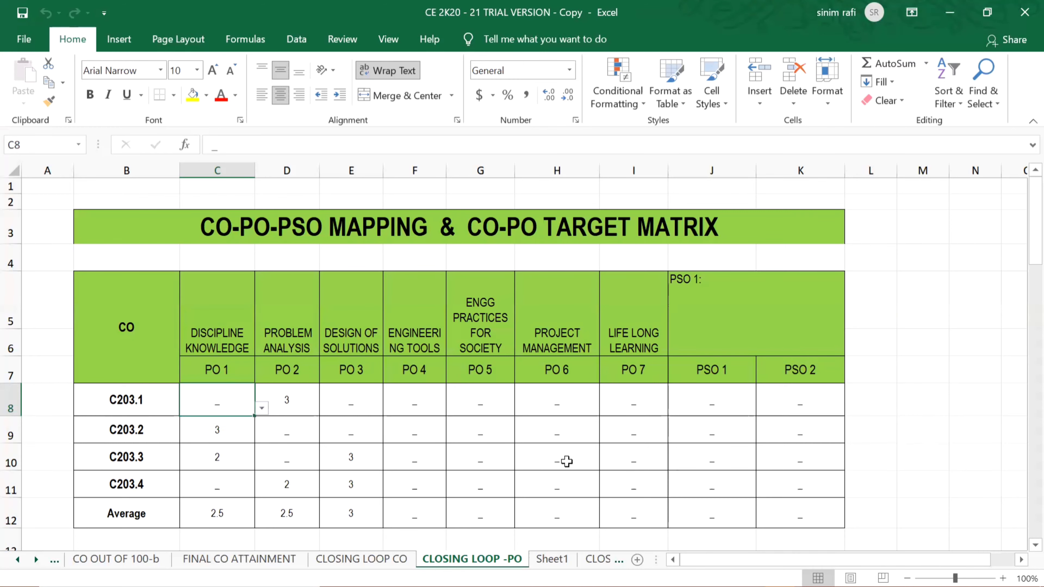
- Set the data validation of cell C14 to a list sourced from =$C$21:$F$21 and check its dropdown options
scroll(555, 460, down, 1)
scroll(534, 457, down, 1)
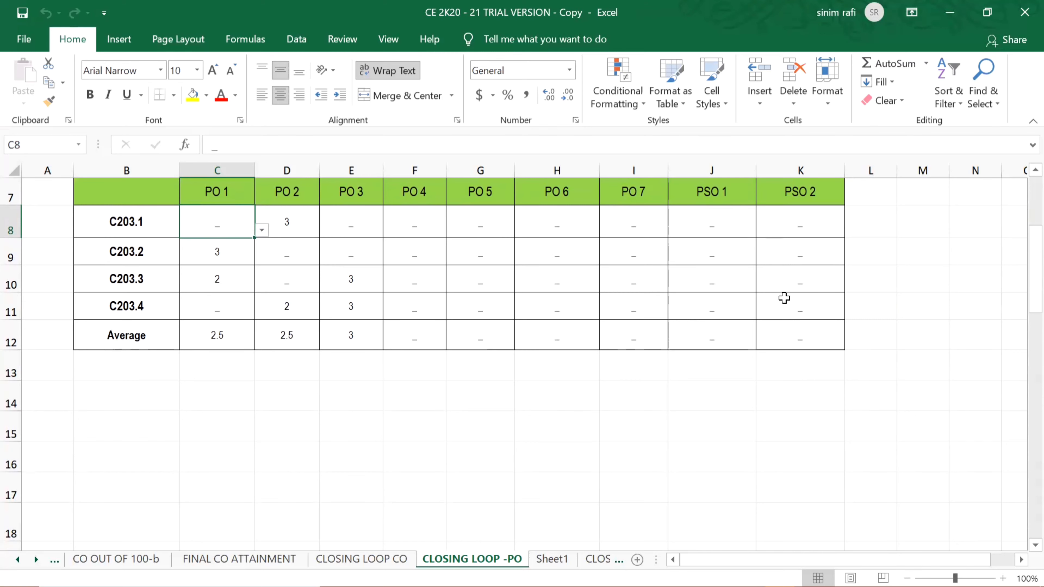
click(223, 393)
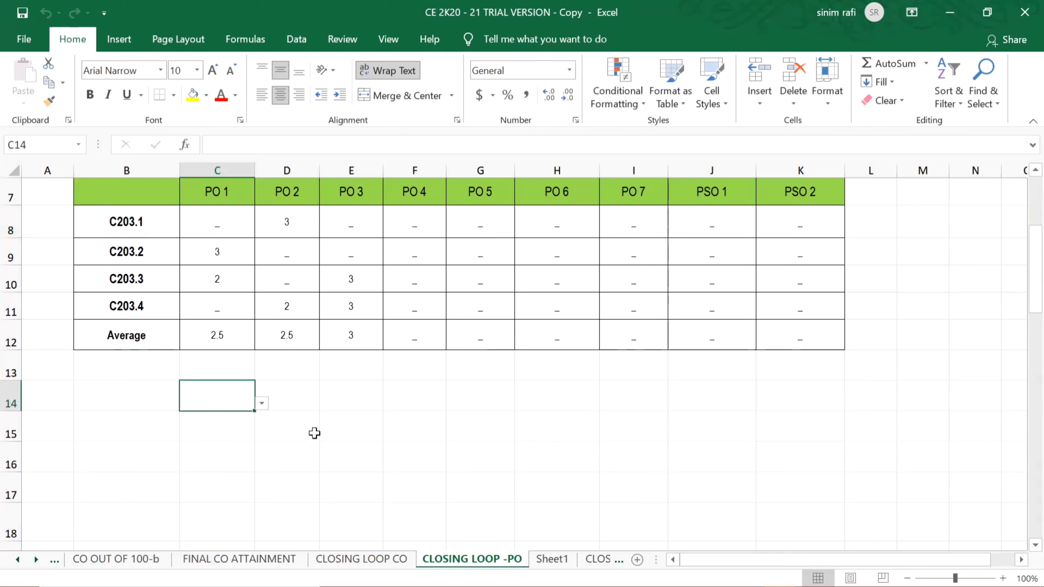
click(300, 40)
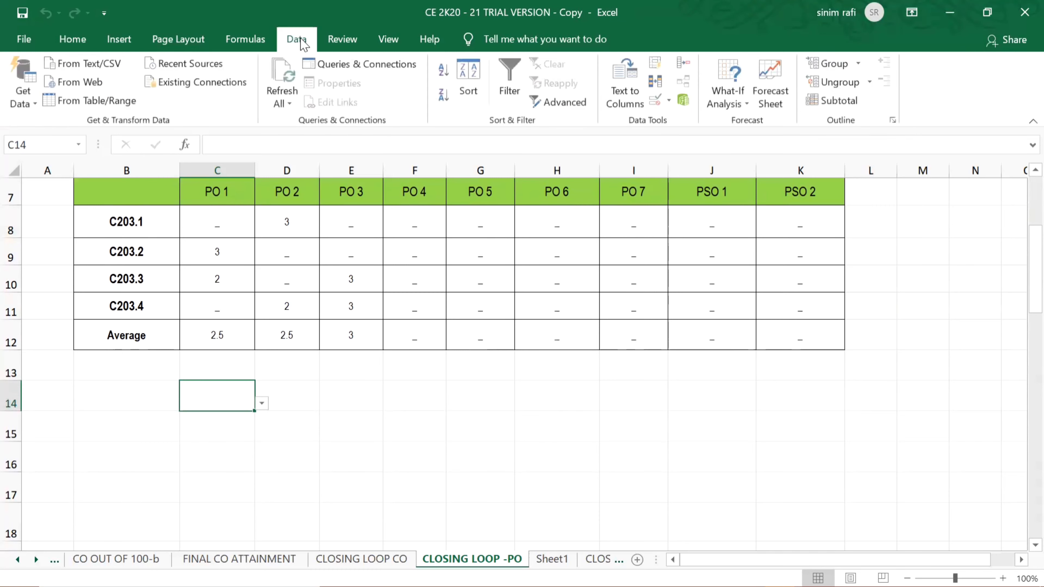
click(667, 104)
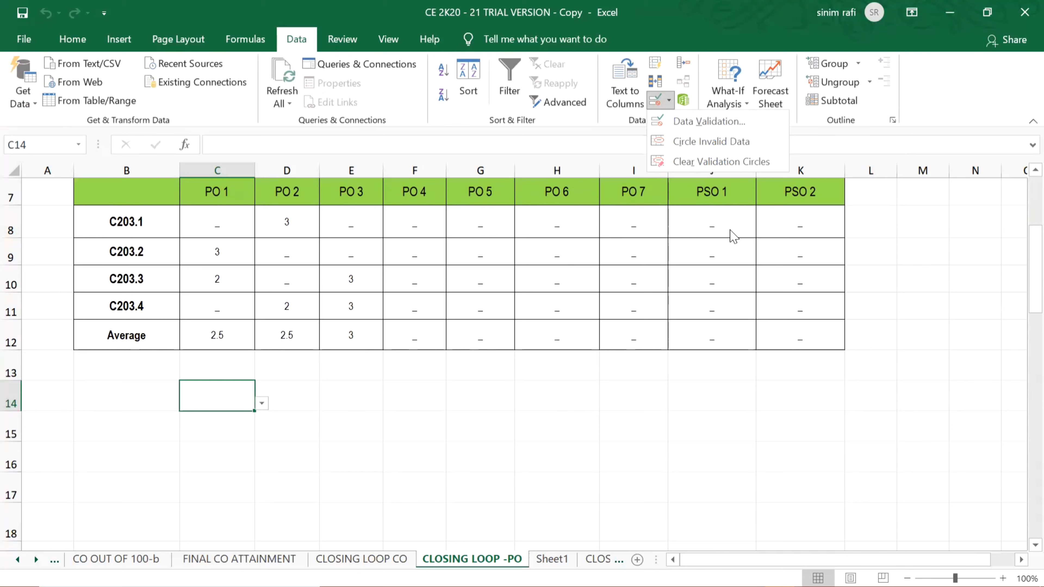
click(729, 131)
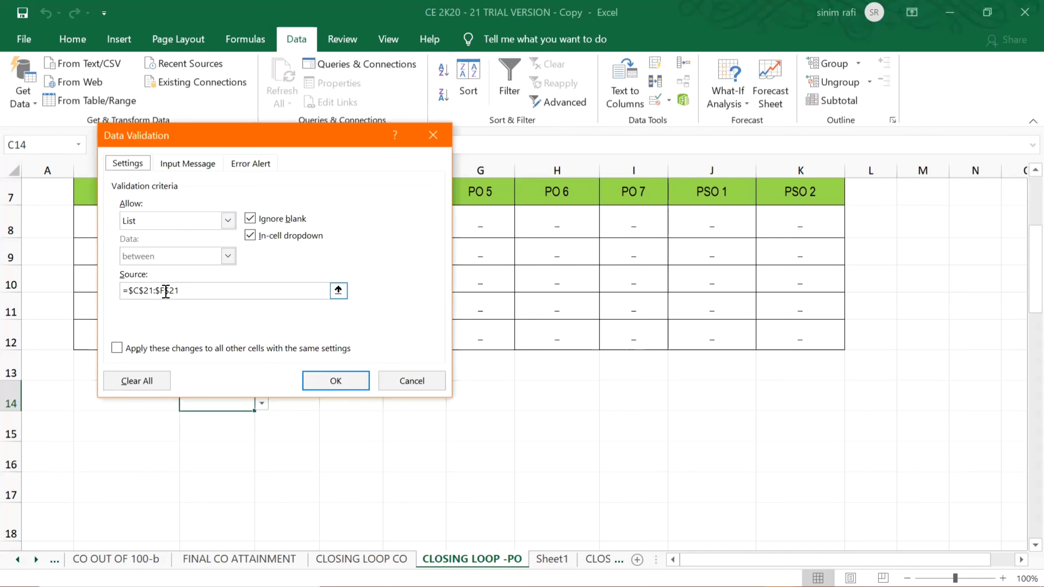
drag(196, 290, 119, 289)
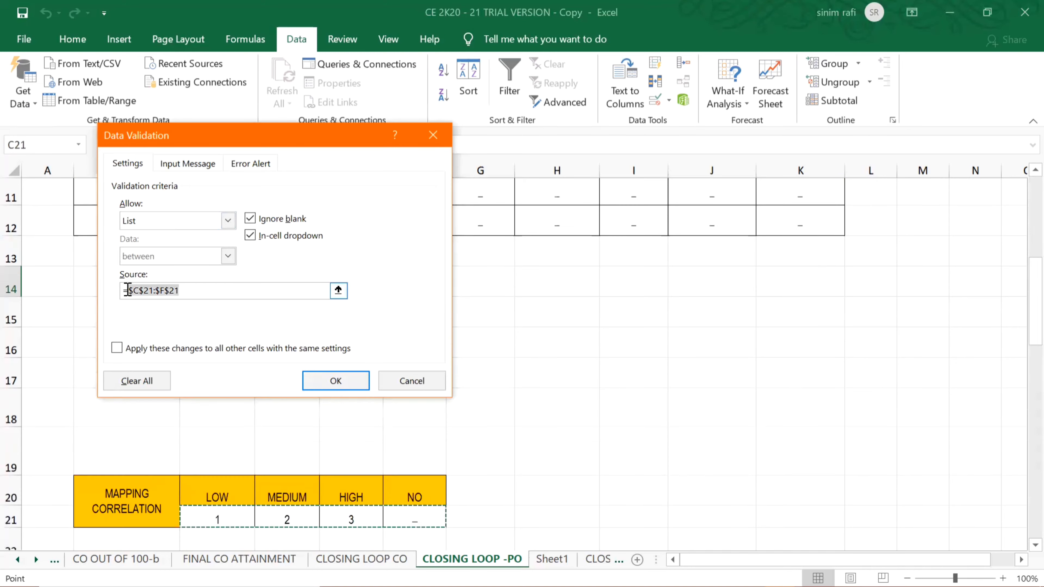
key(BackSpace)
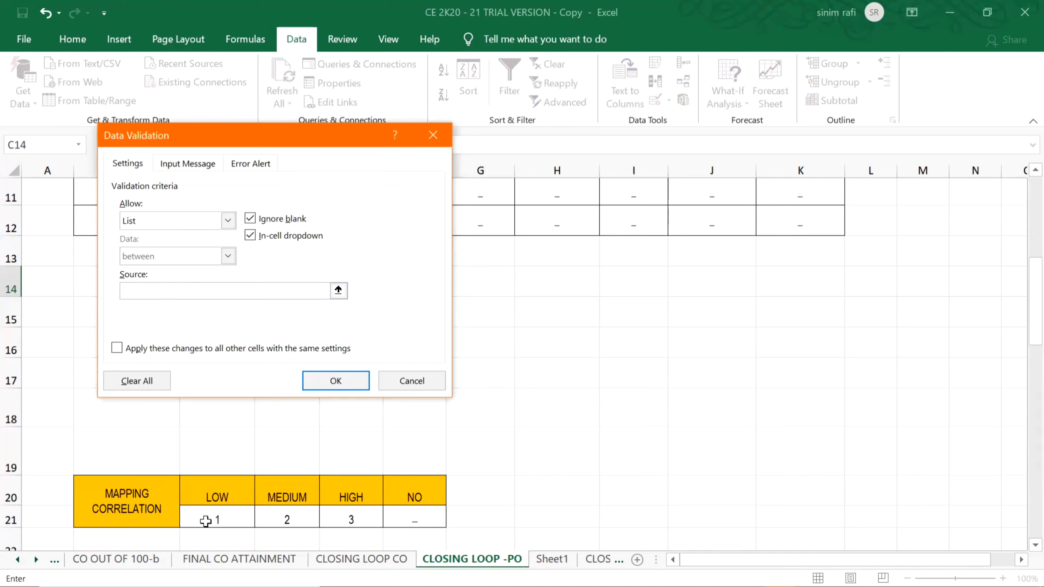
click(195, 516)
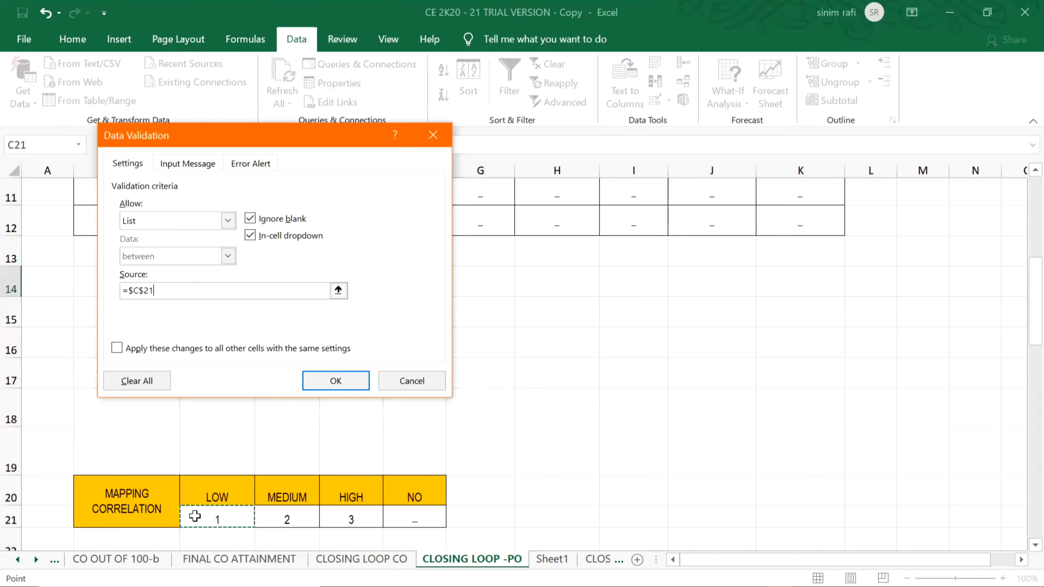
key(shift+Right)
key(shift+Right)
key(shift+Right)
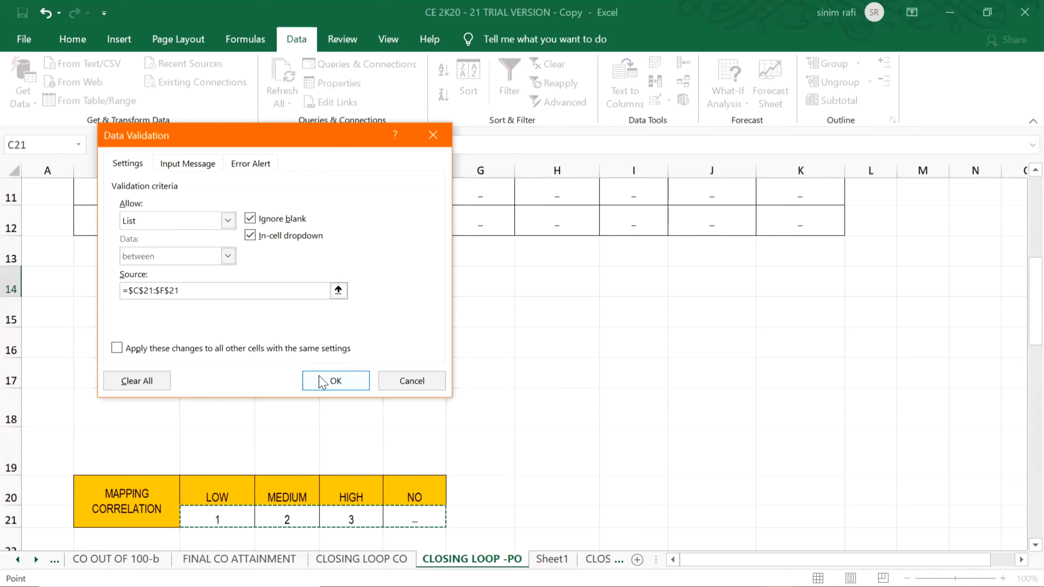
click(335, 381)
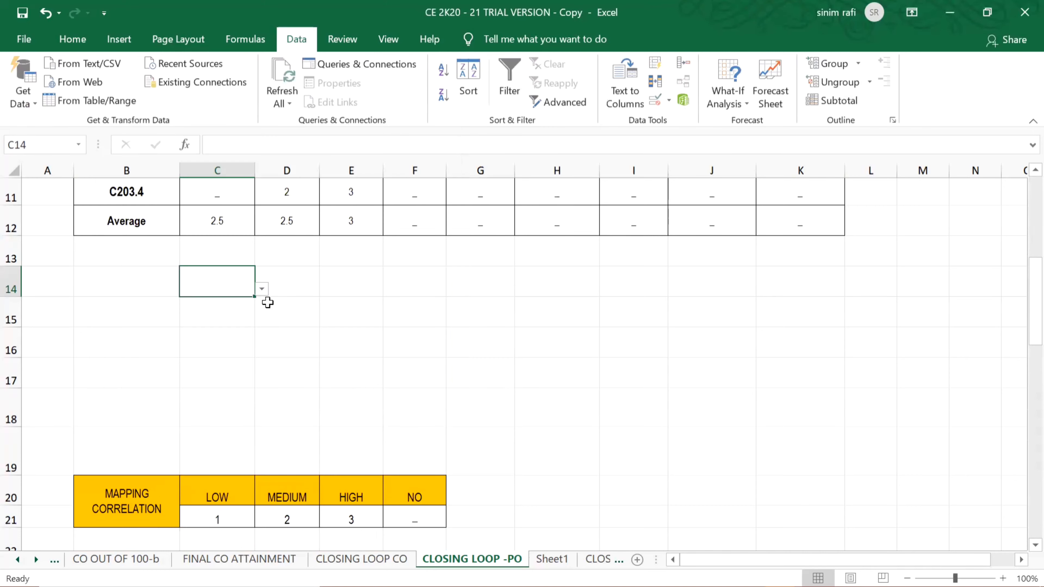
click(261, 289)
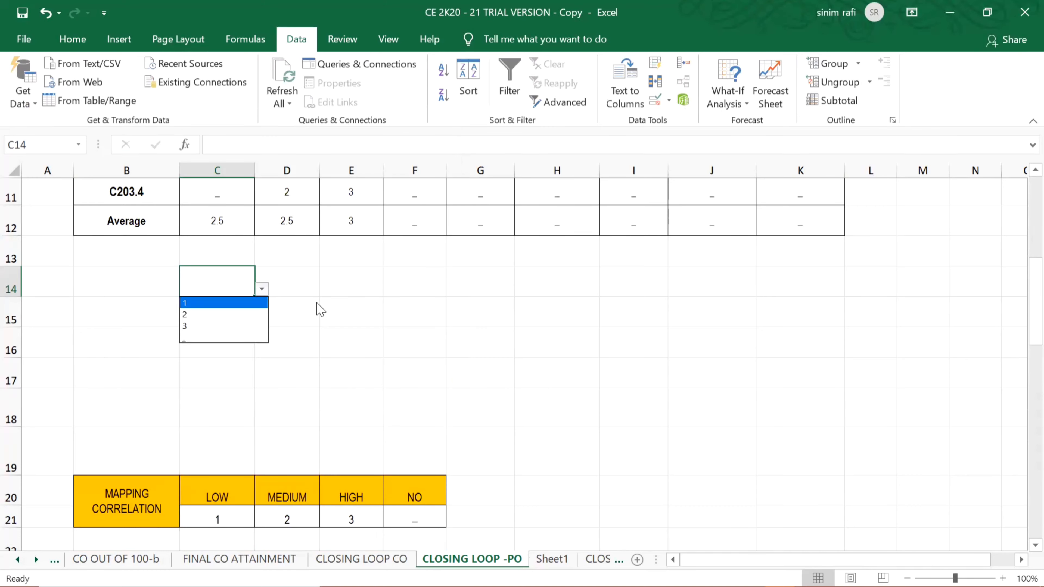
key(Escape)
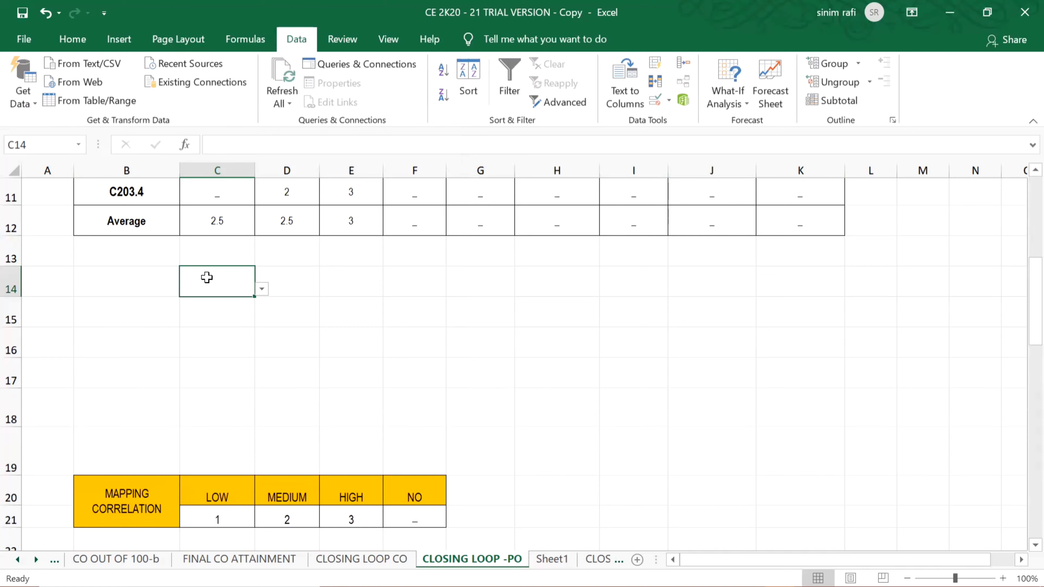
- Apply the =$C$21:$F$21 list validation to the range C14:K16 and to all other cells with the same settings
drag(206, 278, 773, 348)
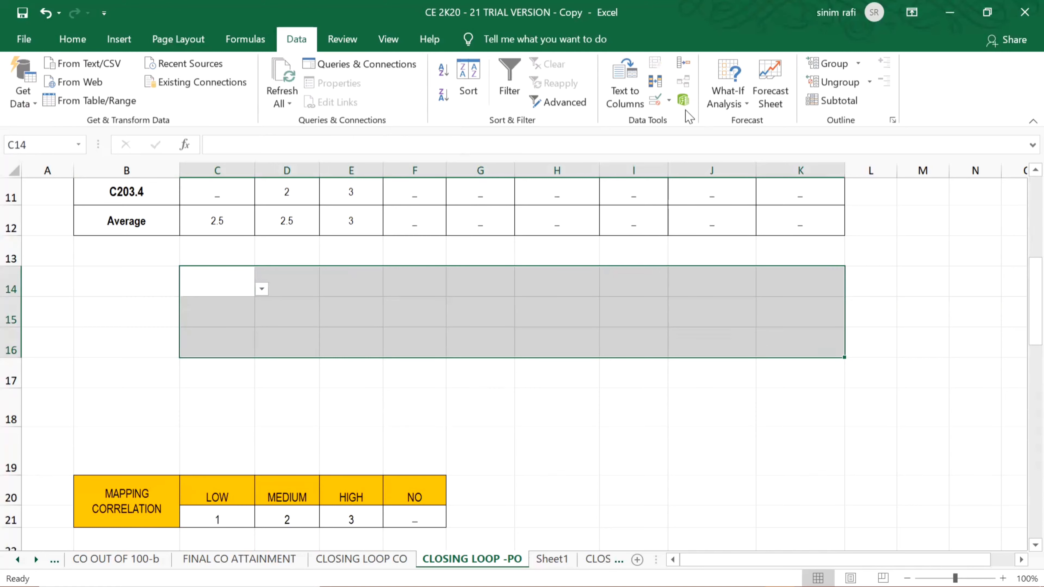
click(669, 103)
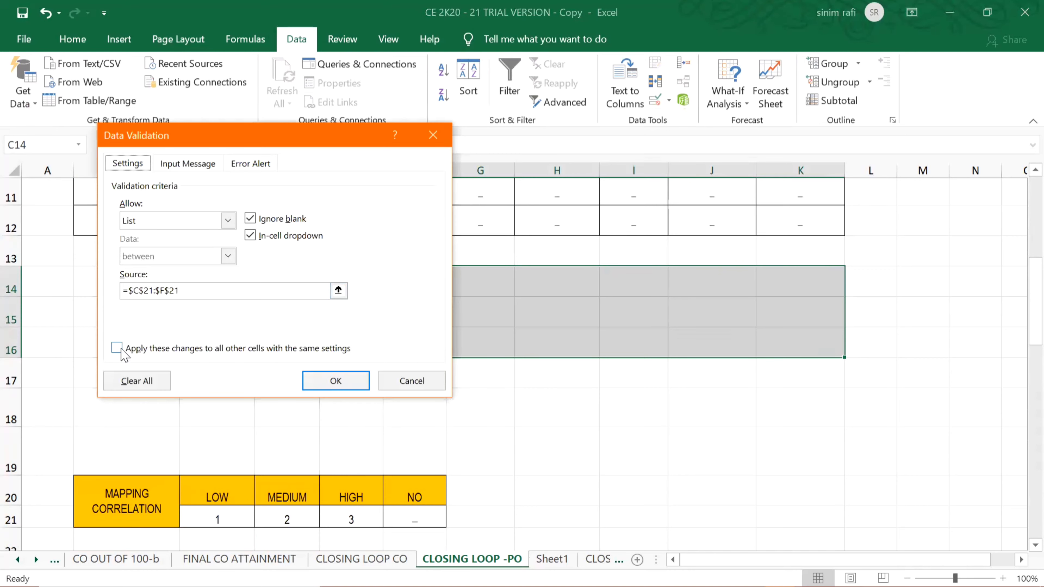
click(117, 349)
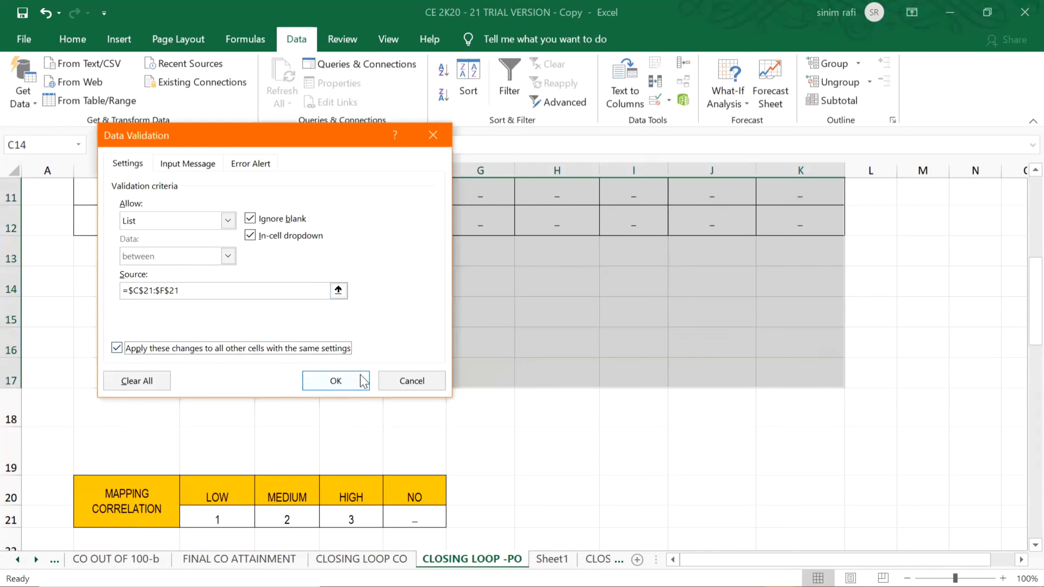
click(336, 381)
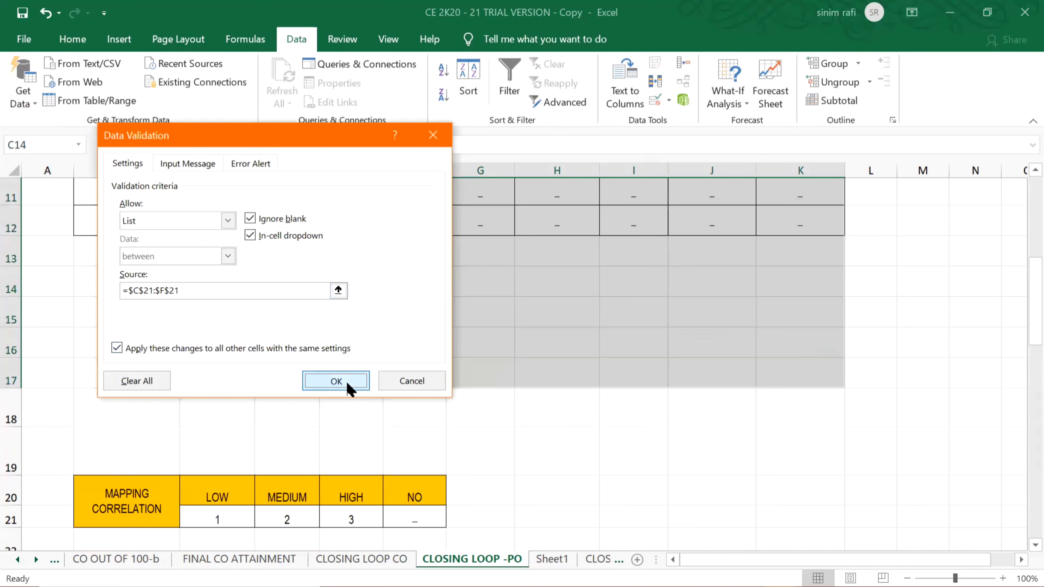
- Check cells across row 14 from column D to column I for the validation dropdown
click(631, 421)
click(294, 286)
click(362, 294)
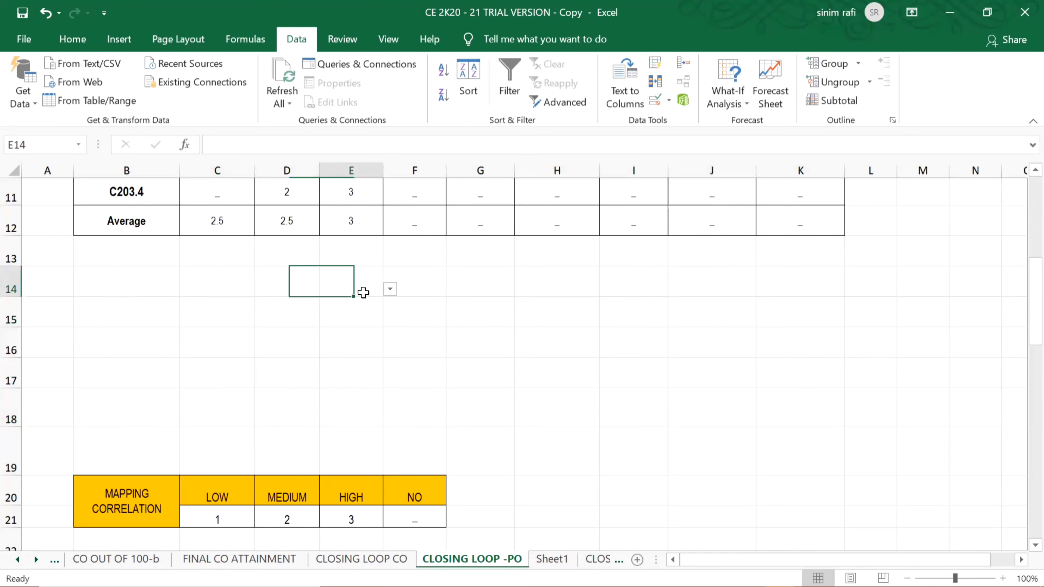
click(419, 289)
click(469, 290)
click(426, 400)
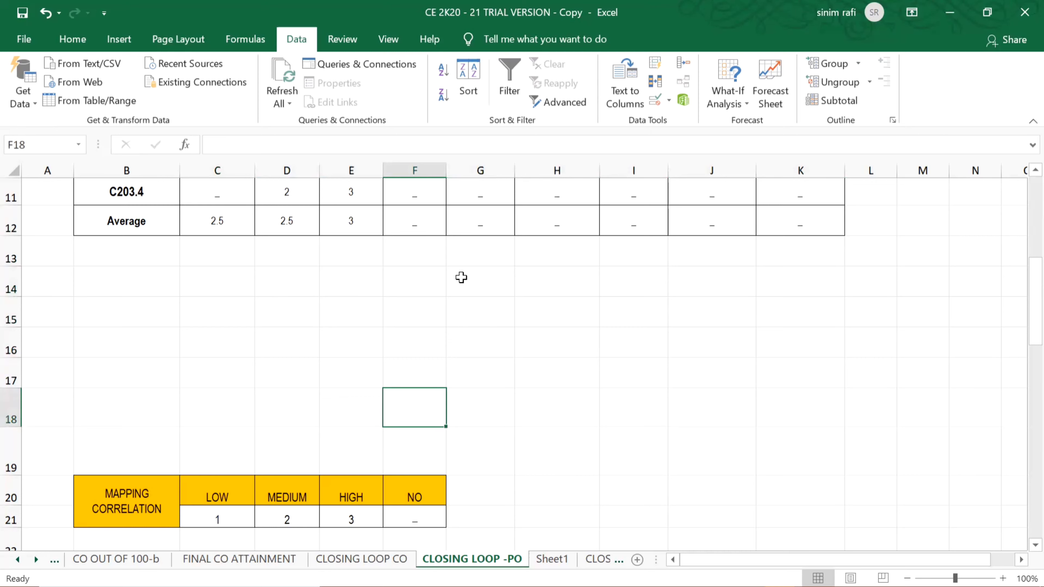
click(480, 280)
click(547, 279)
click(629, 276)
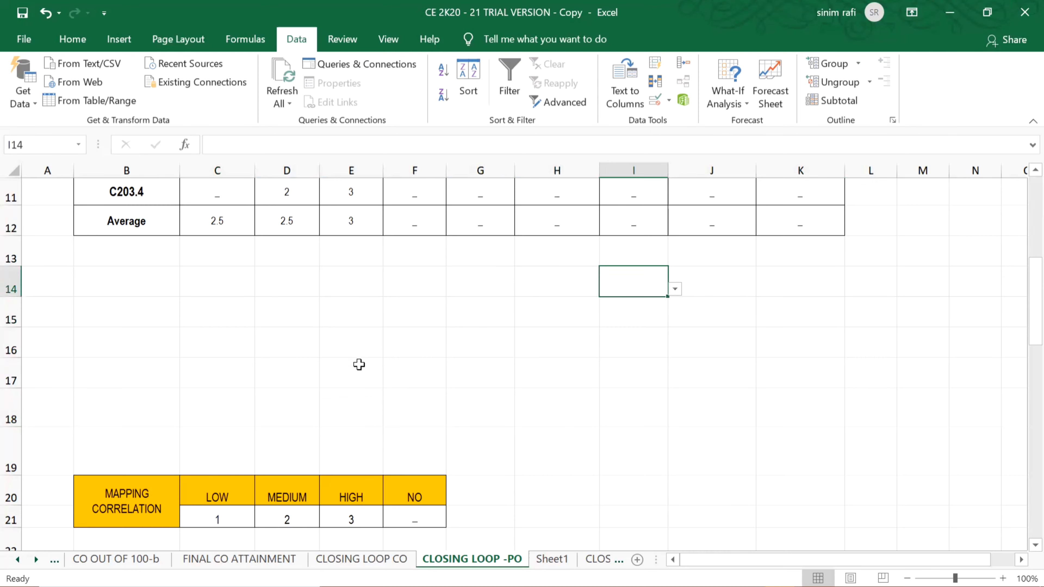
- Try mapping levels 2 and 1 for C203.1 under PSO 1 using the validated list
scroll(356, 362, up, 2)
click(918, 484)
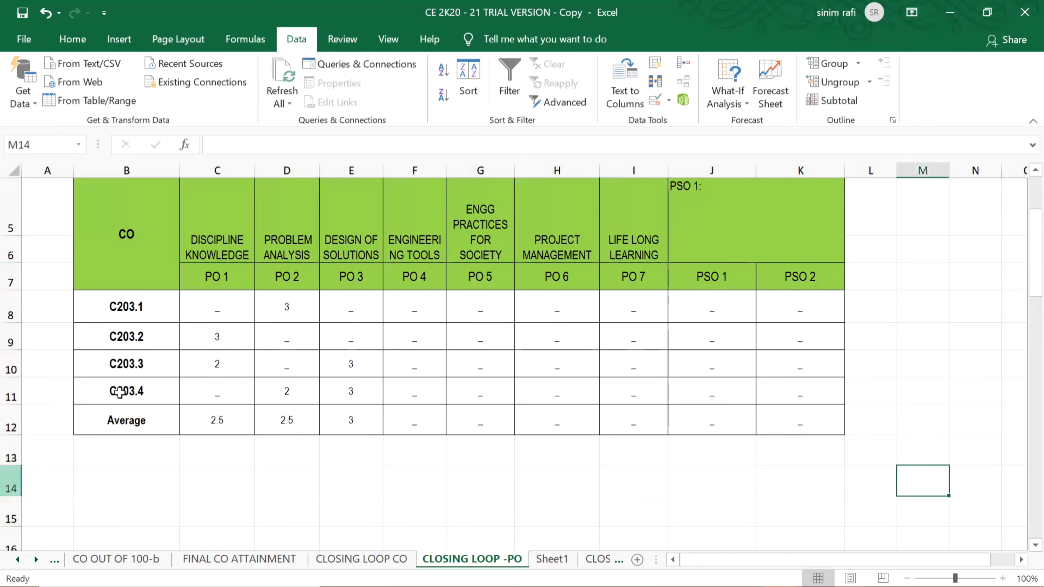
click(676, 312)
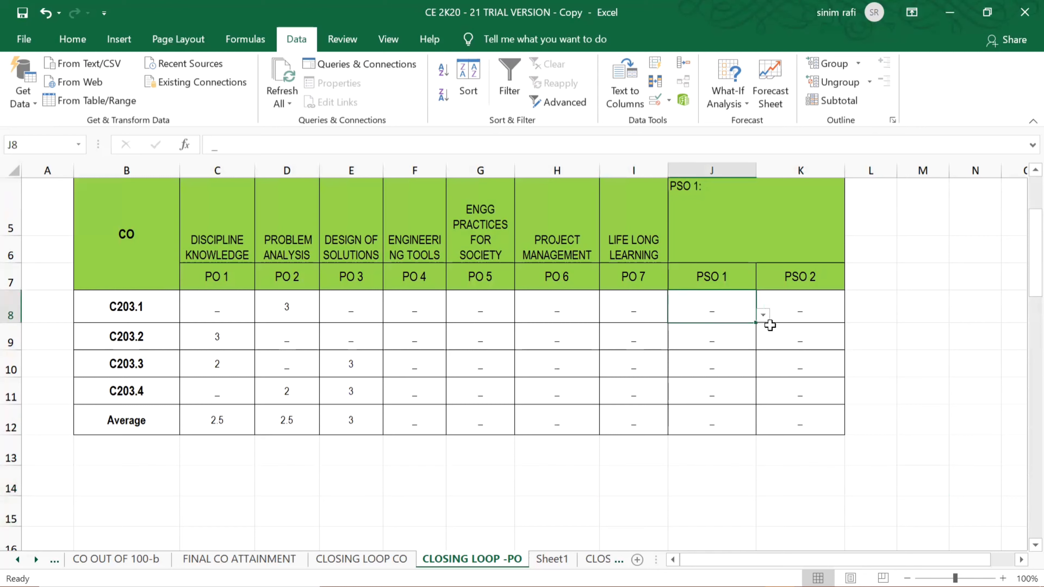
click(763, 315)
click(716, 341)
click(763, 315)
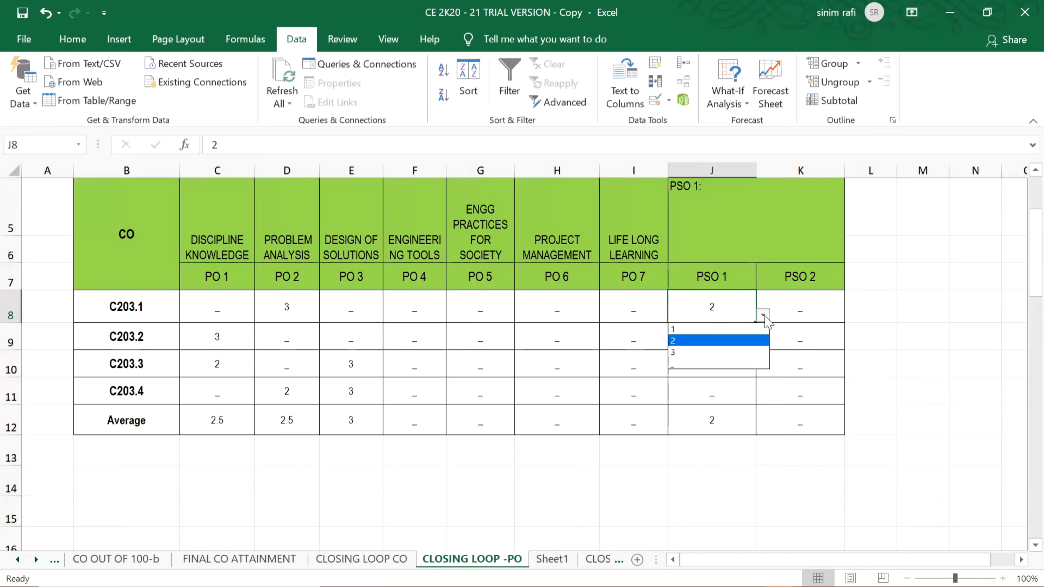
click(695, 329)
click(924, 387)
- Set the C203.1 mapping under PSO 1 back to the no-correlation value "_"
click(740, 313)
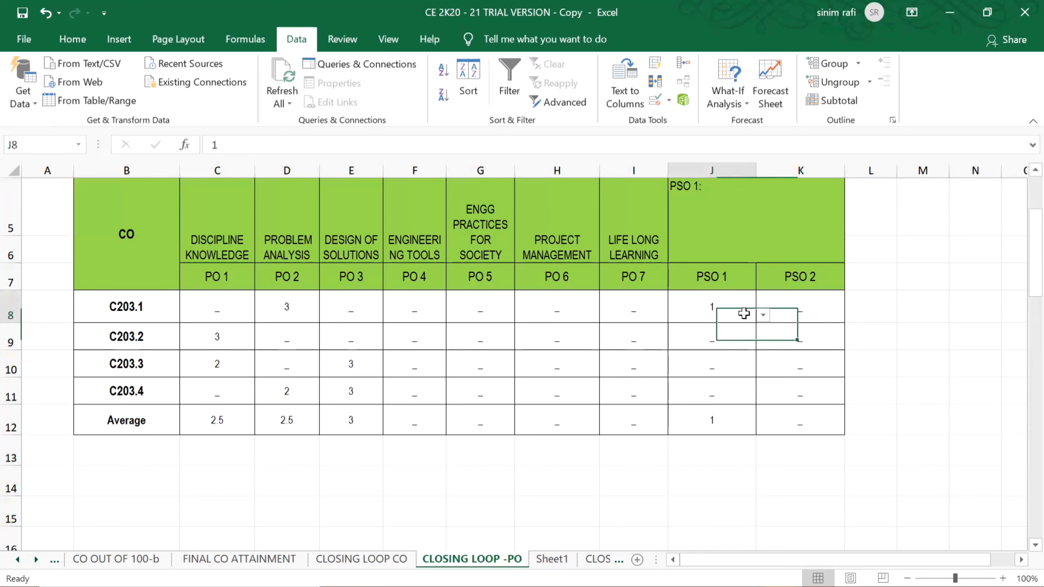
click(769, 314)
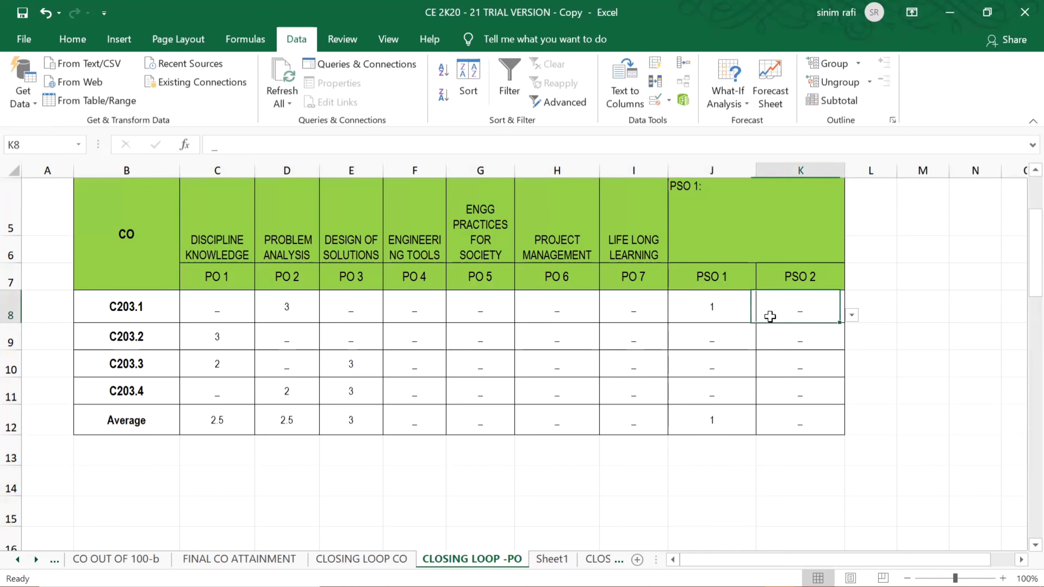
click(726, 306)
click(763, 315)
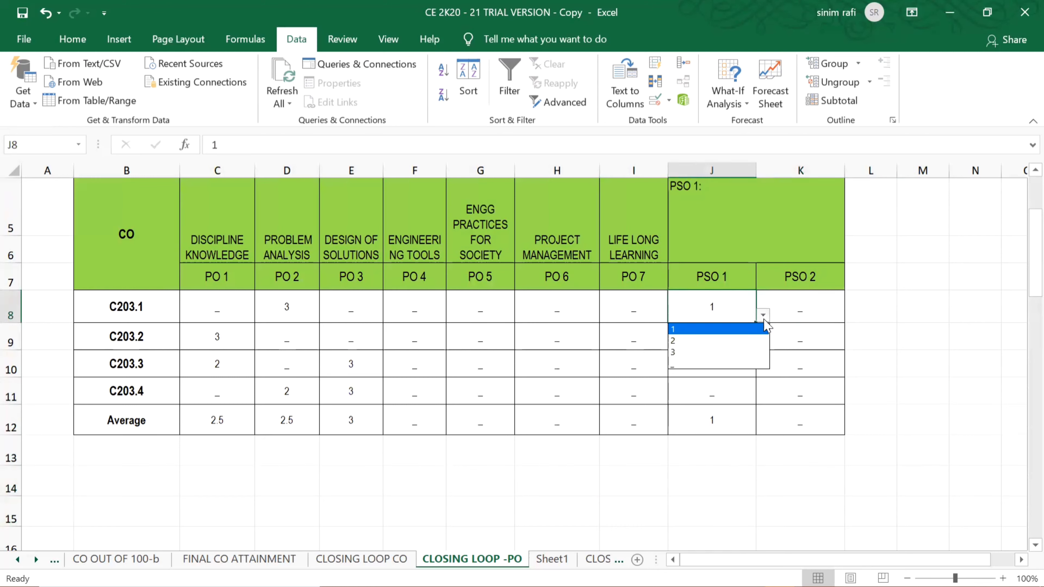
click(702, 364)
click(843, 500)
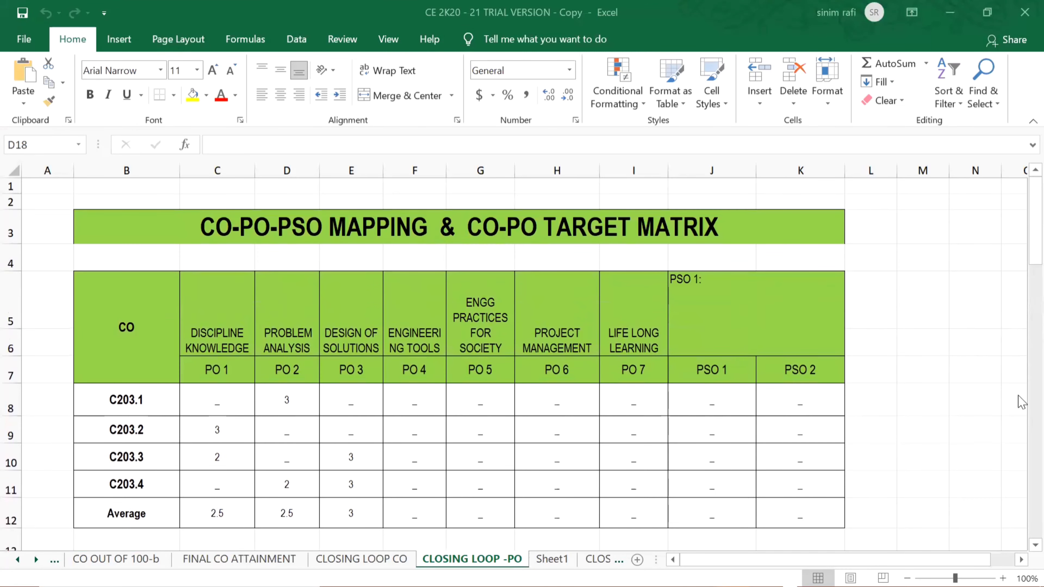
- Enter the formula =AVERAGEIF(C8:C11,"<>") in cell C18 to average the PO 1 mappings
scroll(1021, 384, down, 1)
scroll(1021, 384, down, 1)
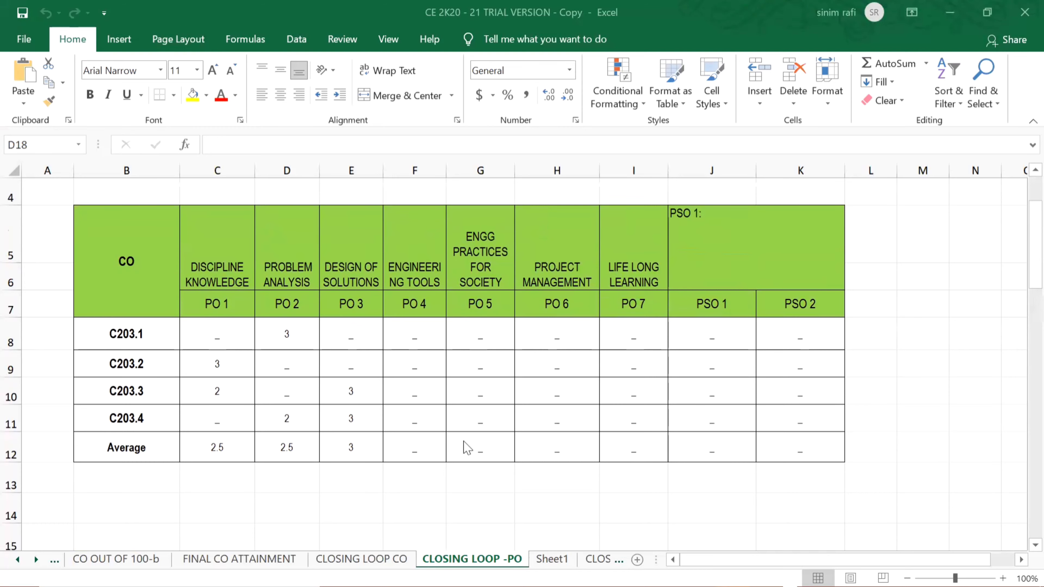
scroll(217, 492, down, 2)
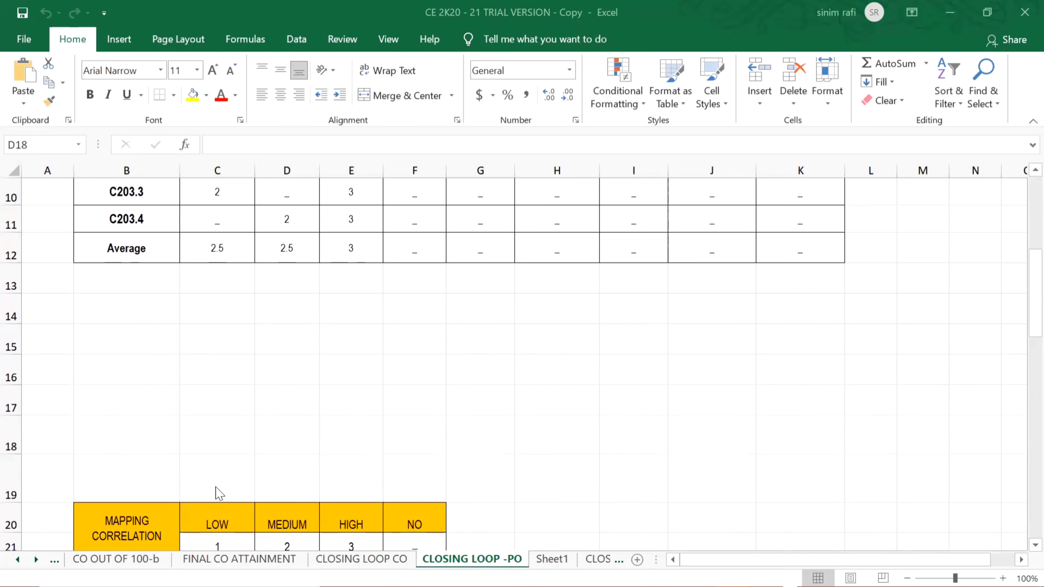
click(220, 433)
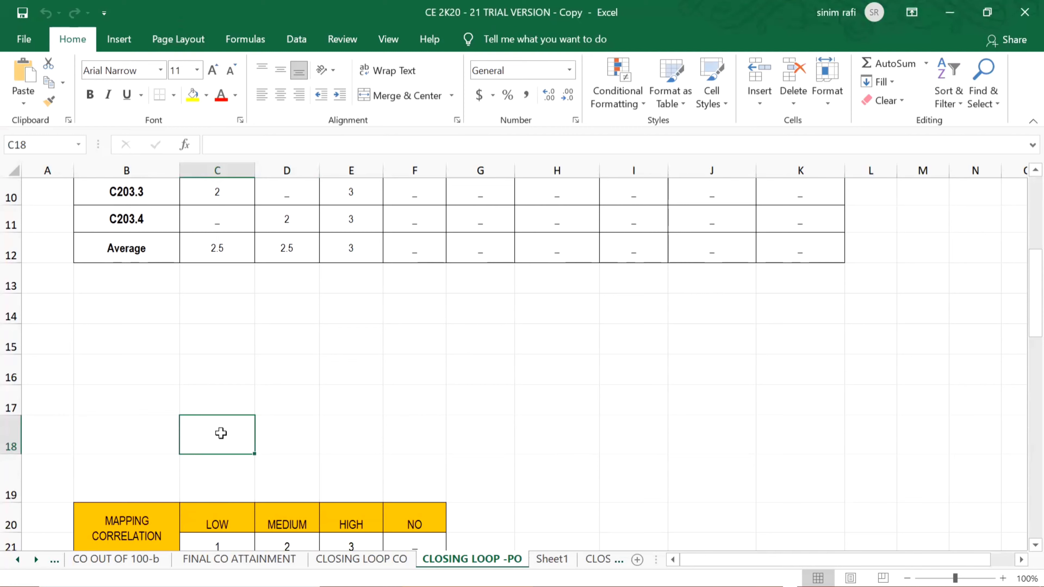
text(=)
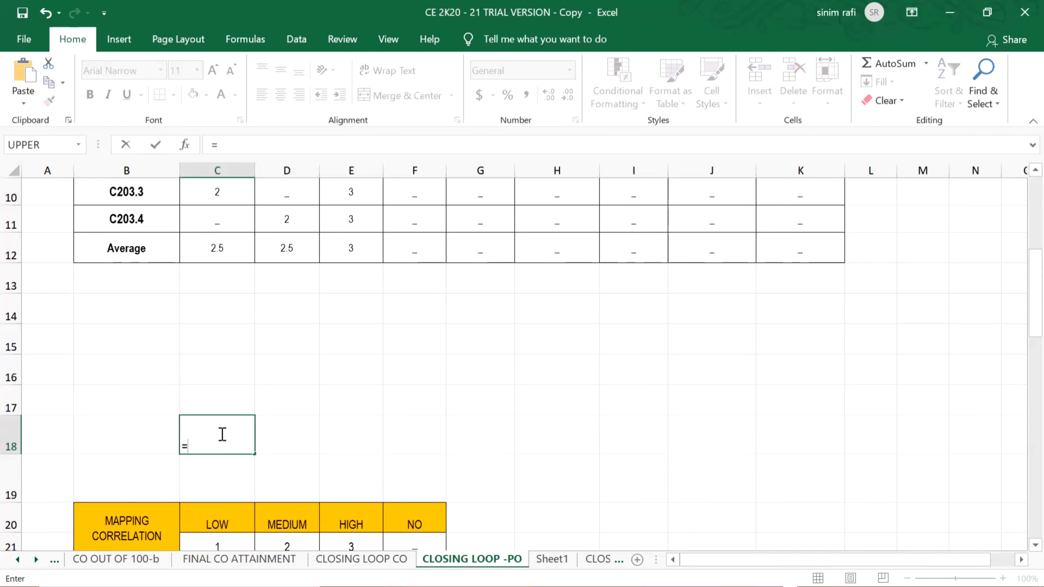
text(AV)
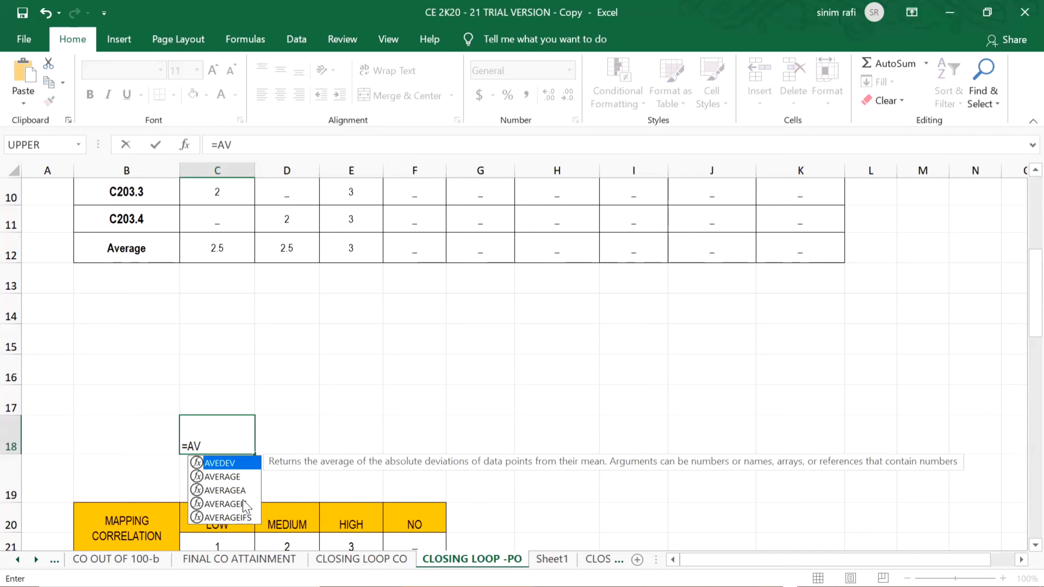
double_click(246, 504)
scroll(222, 308, up, 2)
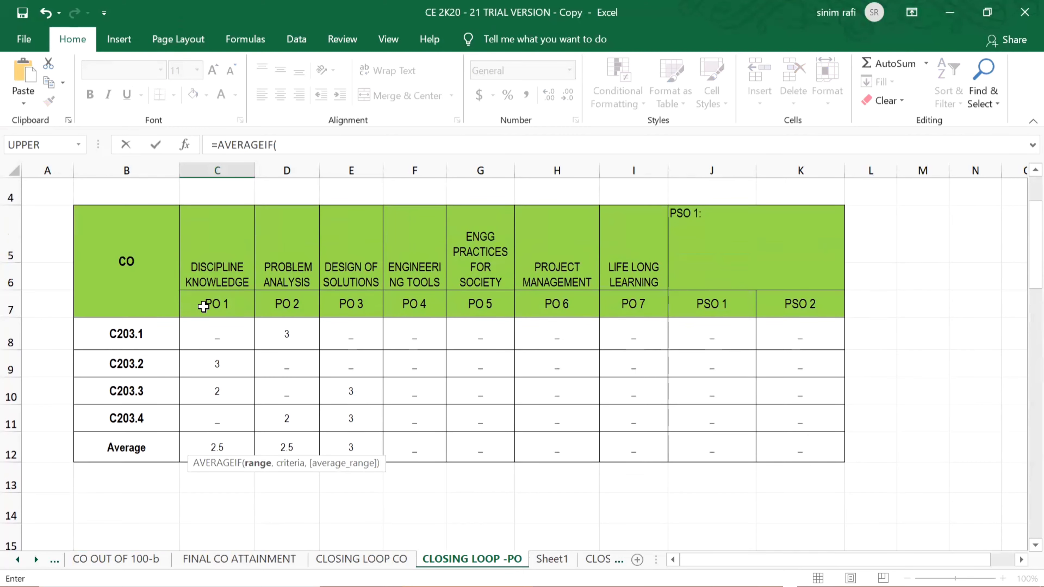
click(220, 332)
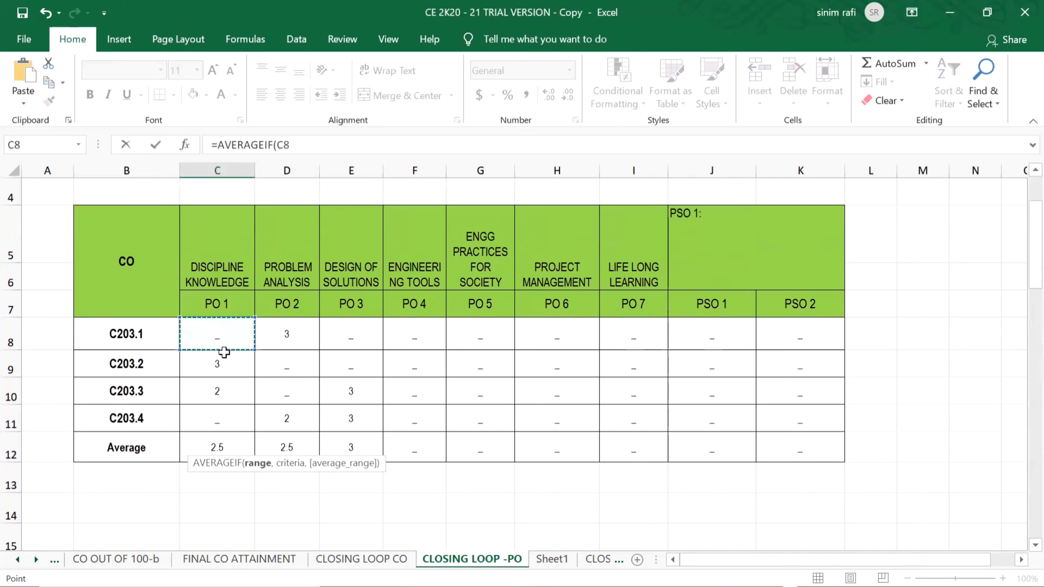
drag(224, 352, 223, 412)
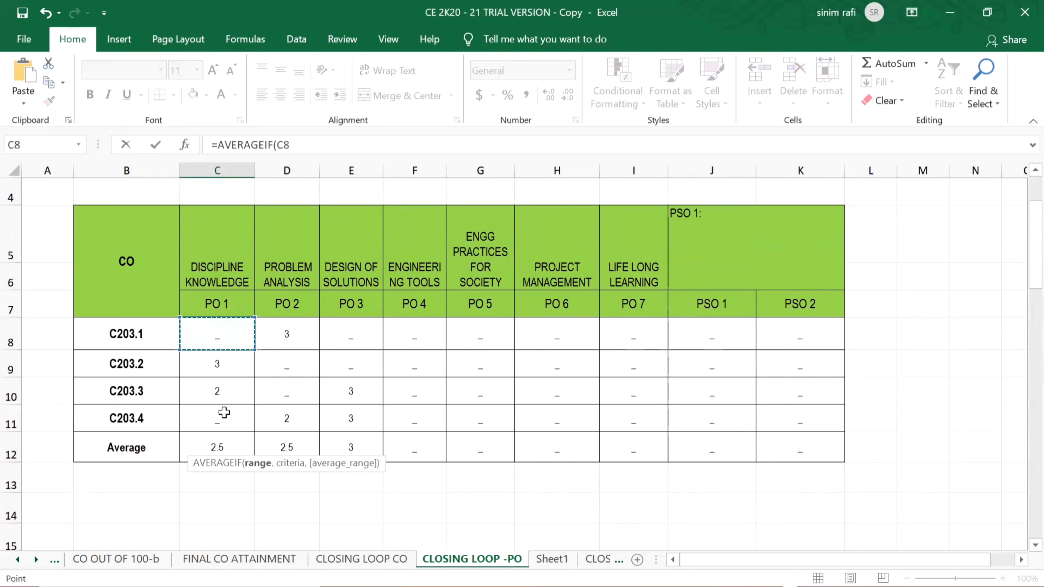
click(319, 146)
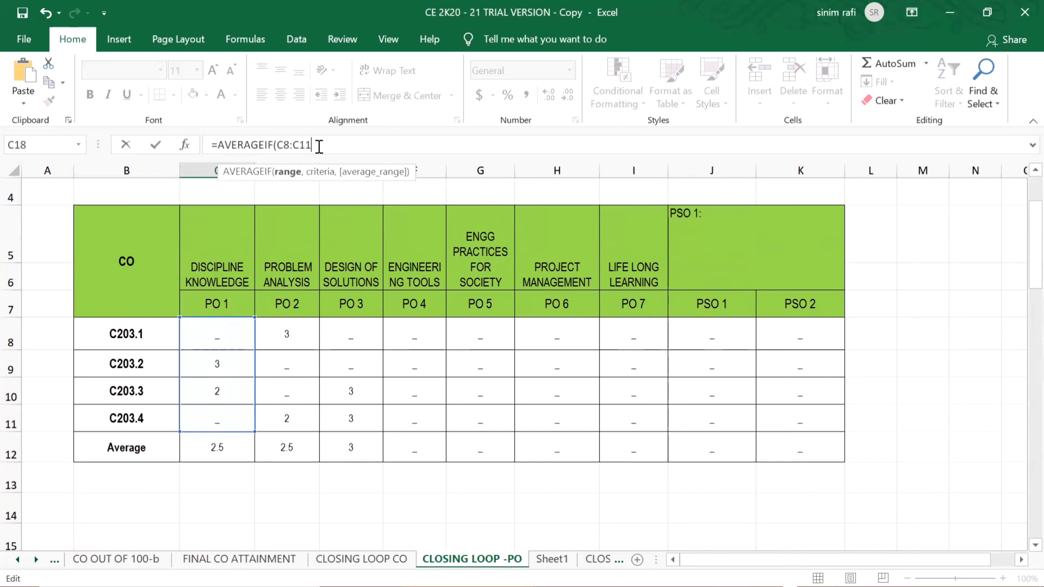
text(,)
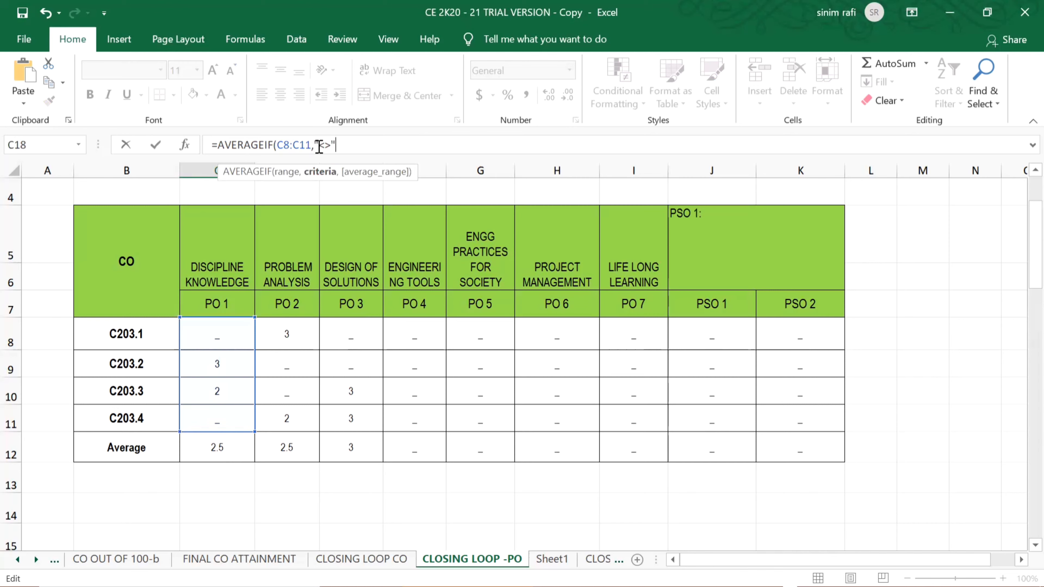
text("<>")
key(Return)
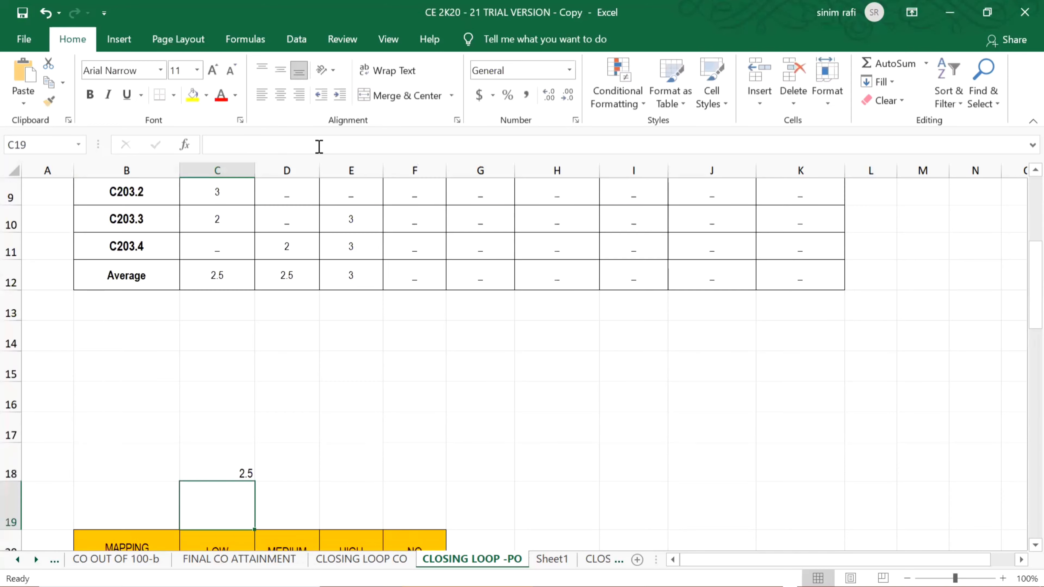
- Fill the AVERAGEIF formula from C18 across row 18 to K18
click(224, 459)
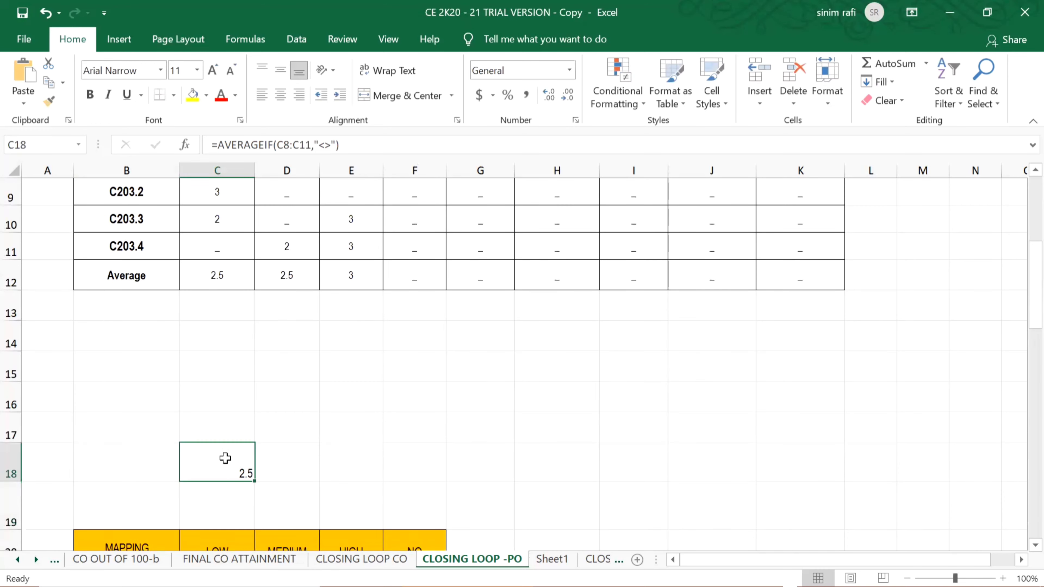
drag(257, 478, 858, 499)
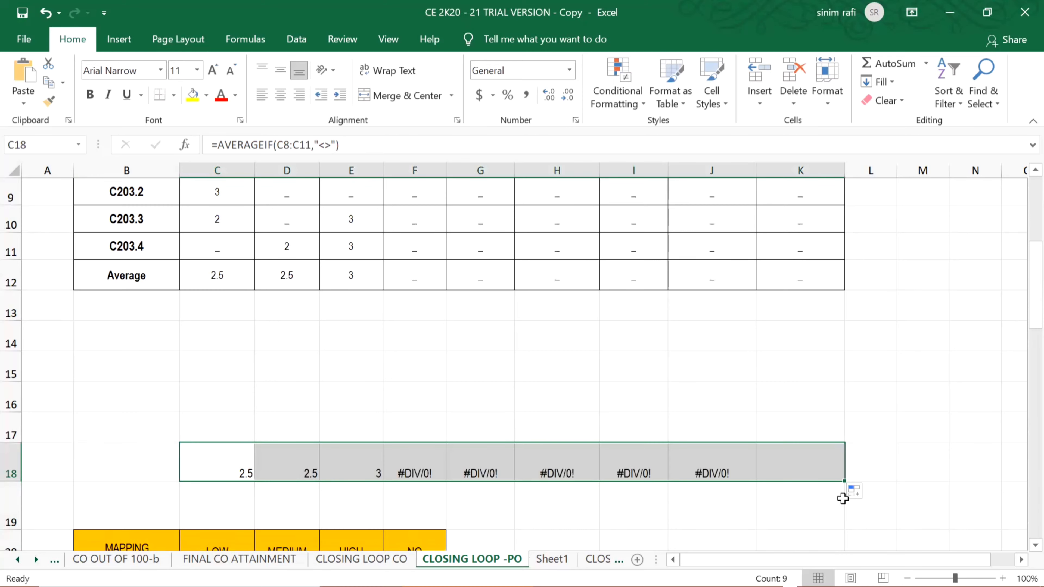
scroll(431, 276, up, 2)
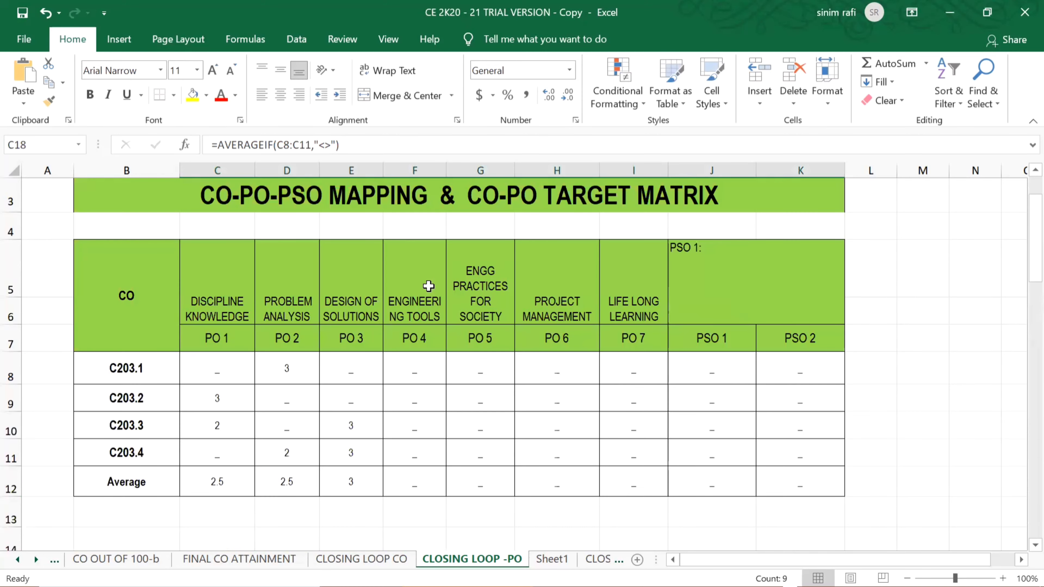
scroll(757, 422, down, 1)
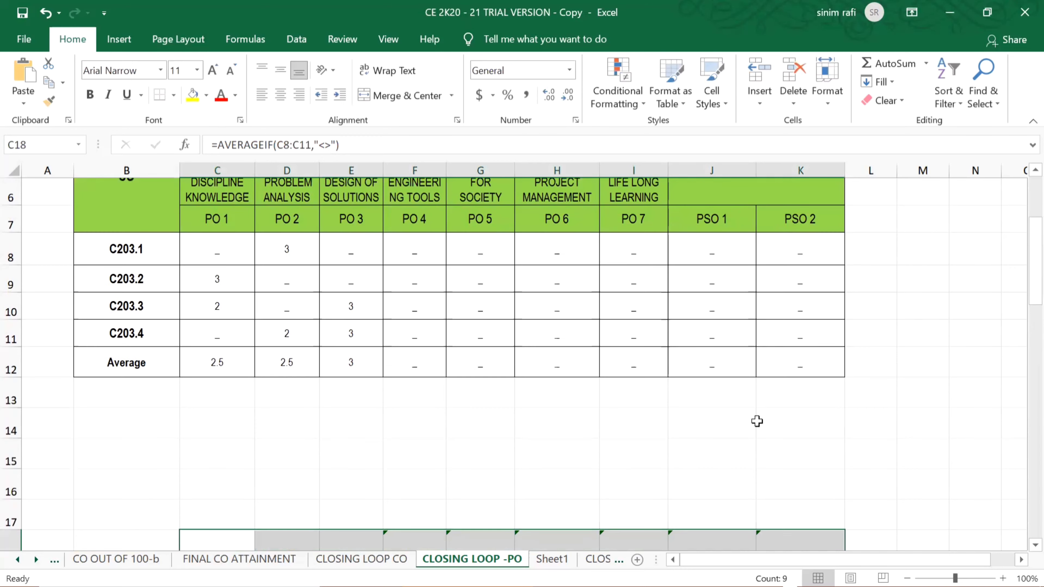
scroll(444, 452, down, 1)
scroll(444, 452, down, 1)
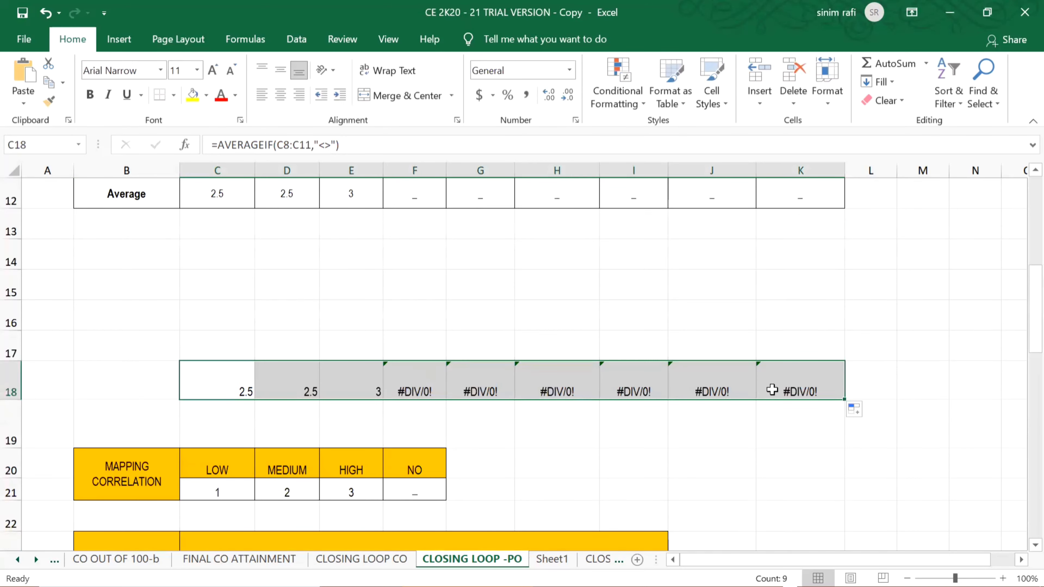
- Inspect the formula behind the PO 1 average in cell C12 of the mapping matrix
scroll(76, 361, up, 1)
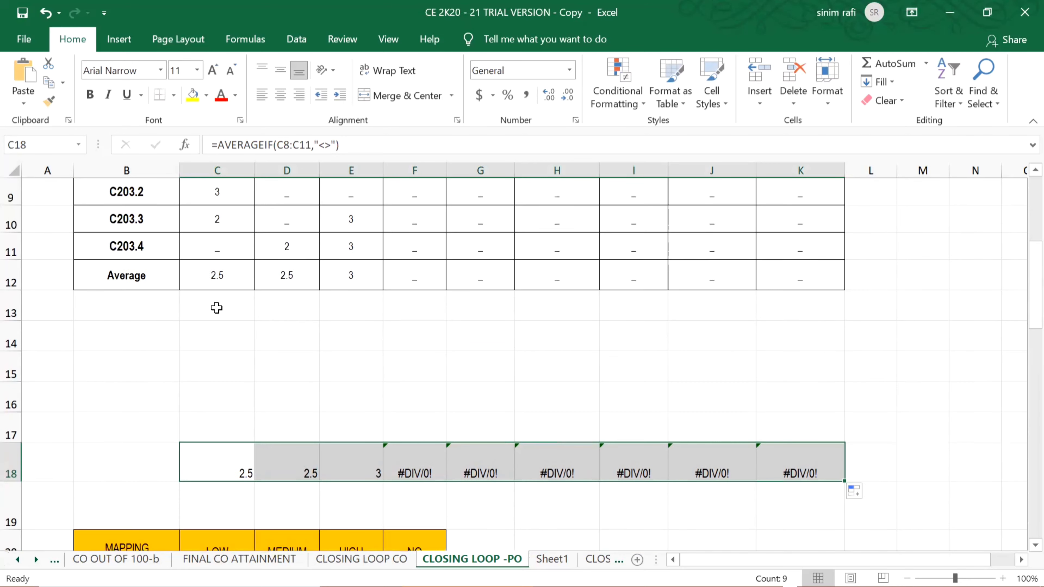
click(222, 270)
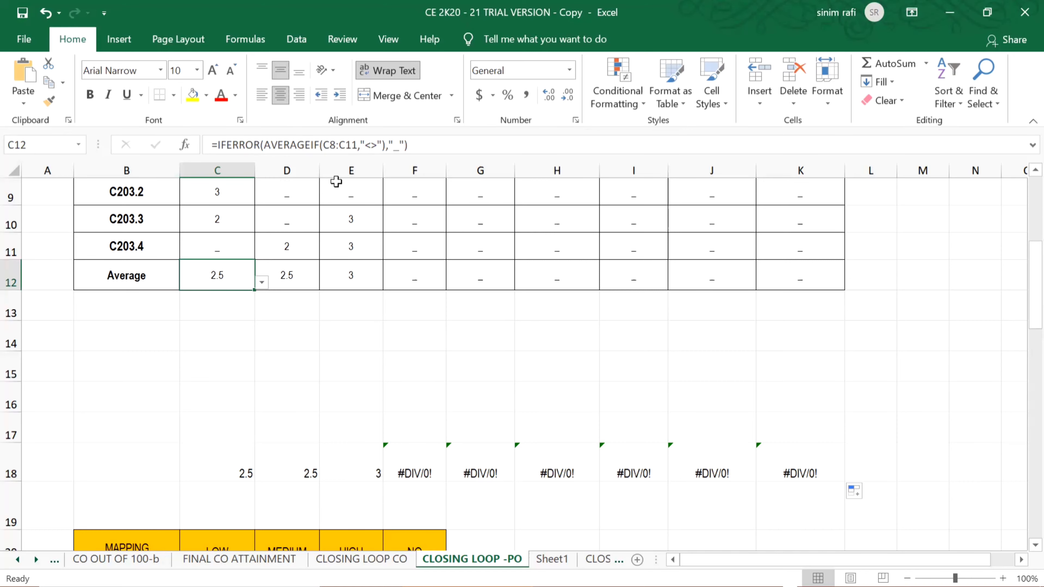
scroll(375, 283, up, 1)
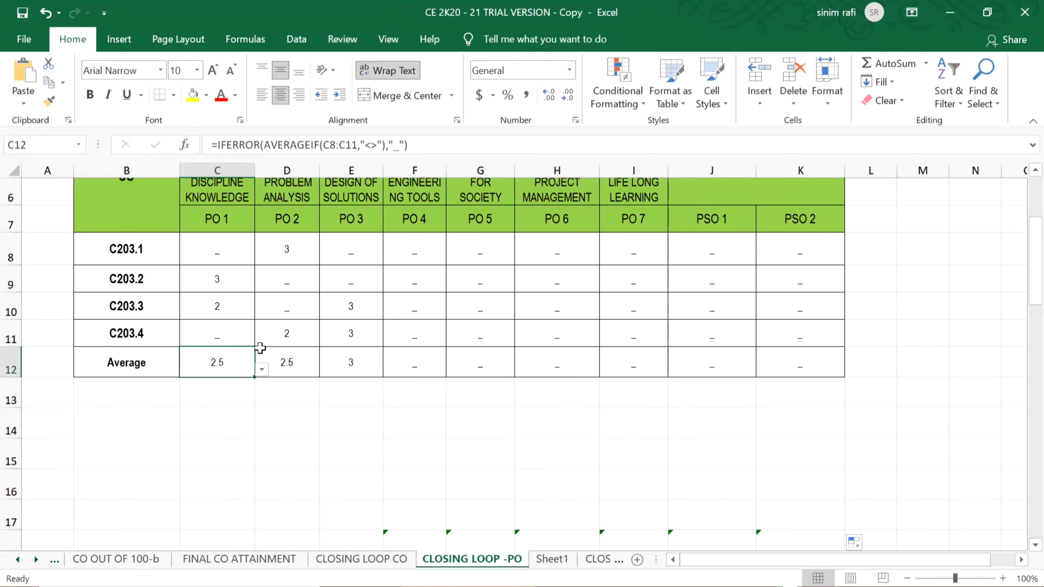
- Compare the Average row of the mapping matrix with the C203 weighted average and overall attainment table
scroll(260, 354, down, 2)
scroll(264, 366, down, 3)
scroll(263, 370, down, 2)
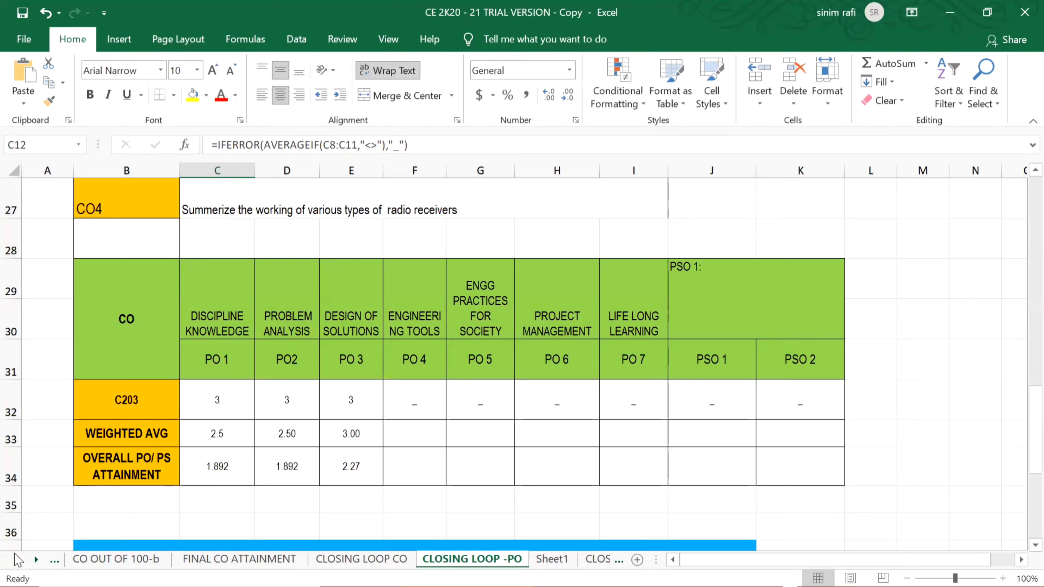
scroll(11, 535, up, 5)
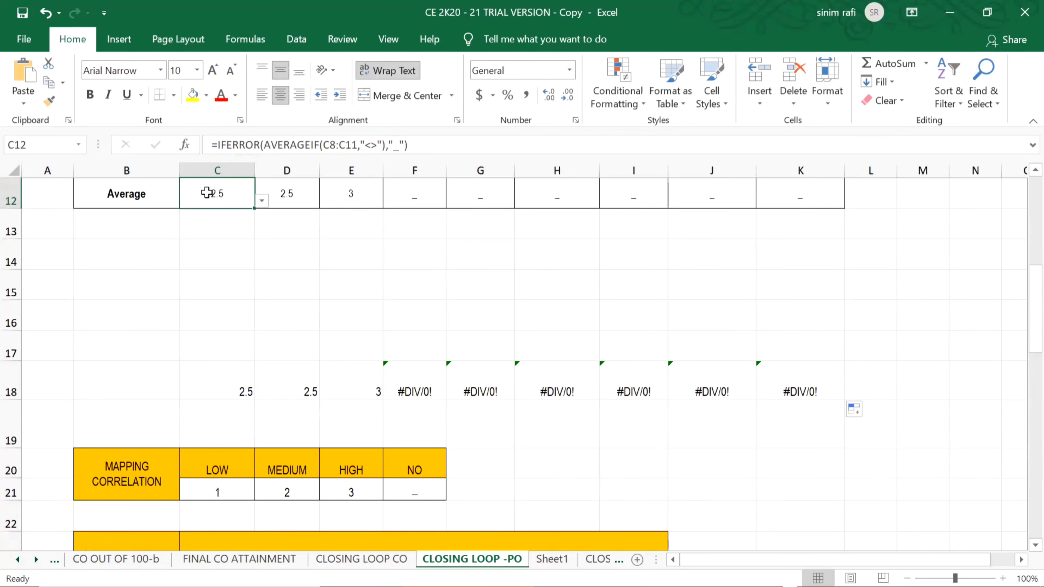
scroll(245, 270, down, 3)
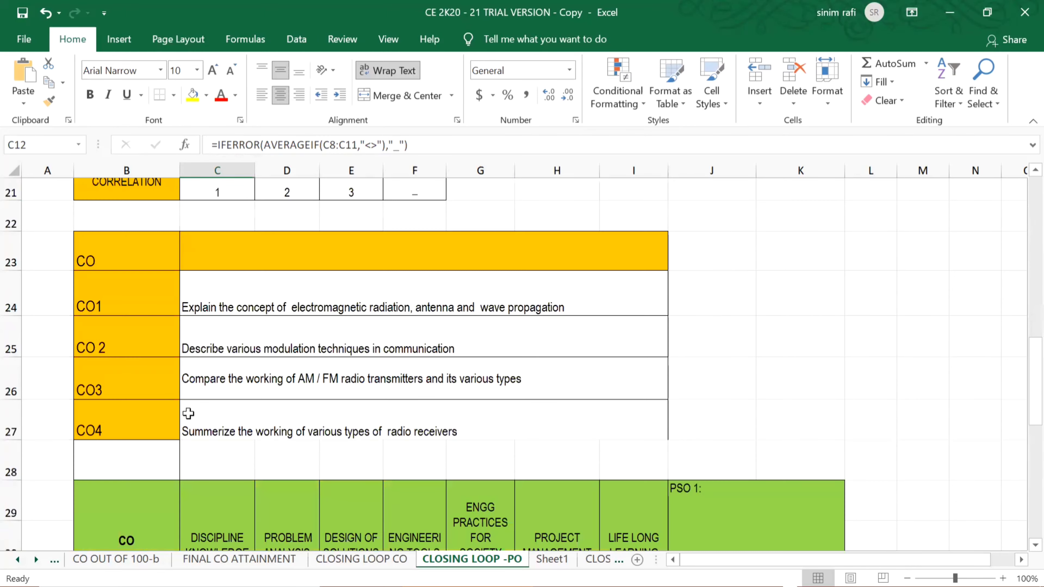
scroll(188, 413, down, 1)
scroll(188, 413, up, 8)
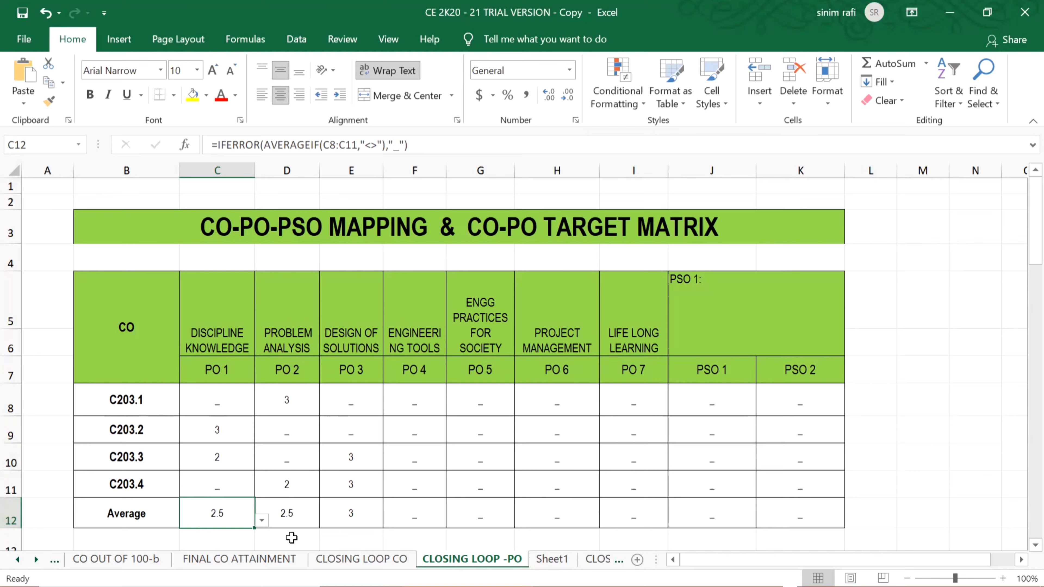
scroll(279, 513, down, 8)
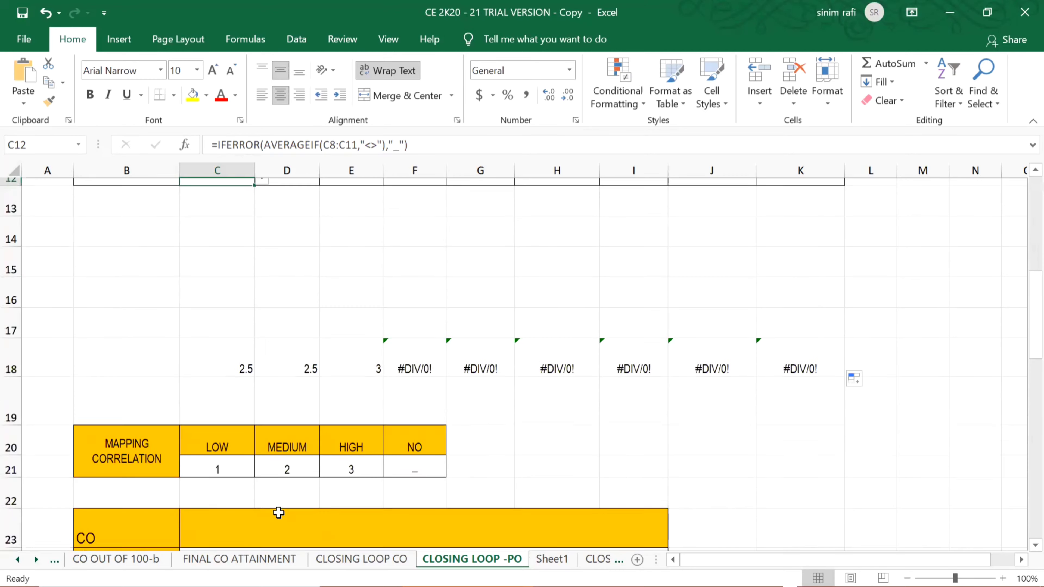
scroll(279, 513, down, 1)
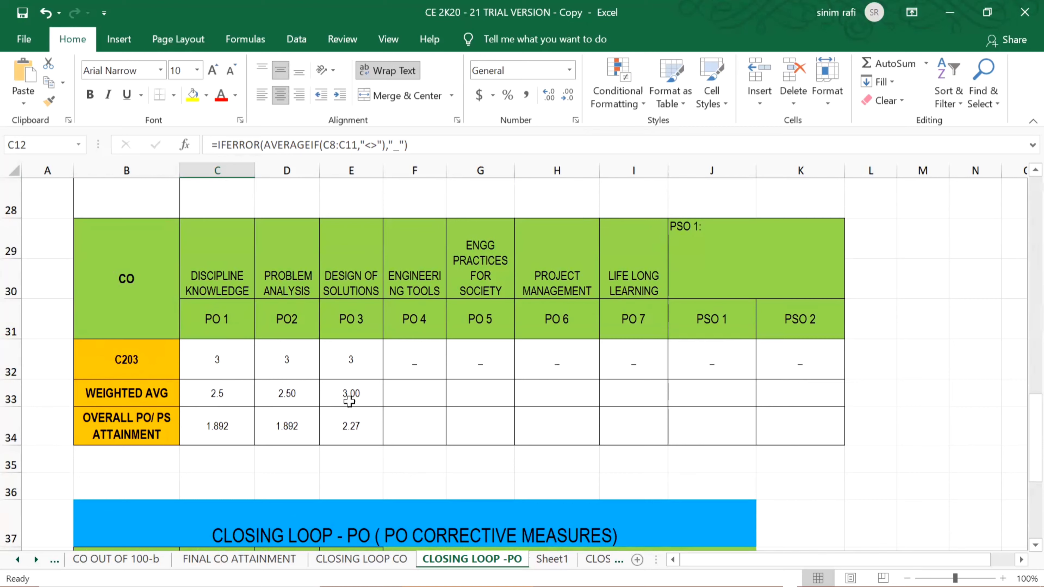
- Inspect the overall PO attainment formula for PO 1 in cell C34
click(224, 426)
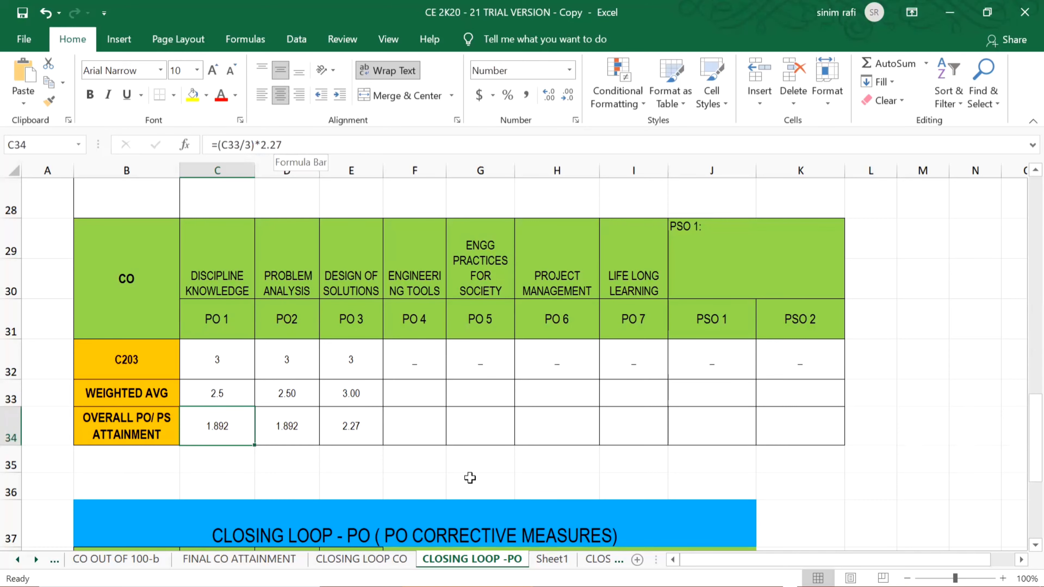
key(ctrl+Page_Up)
key(ctrl+Page_Up)
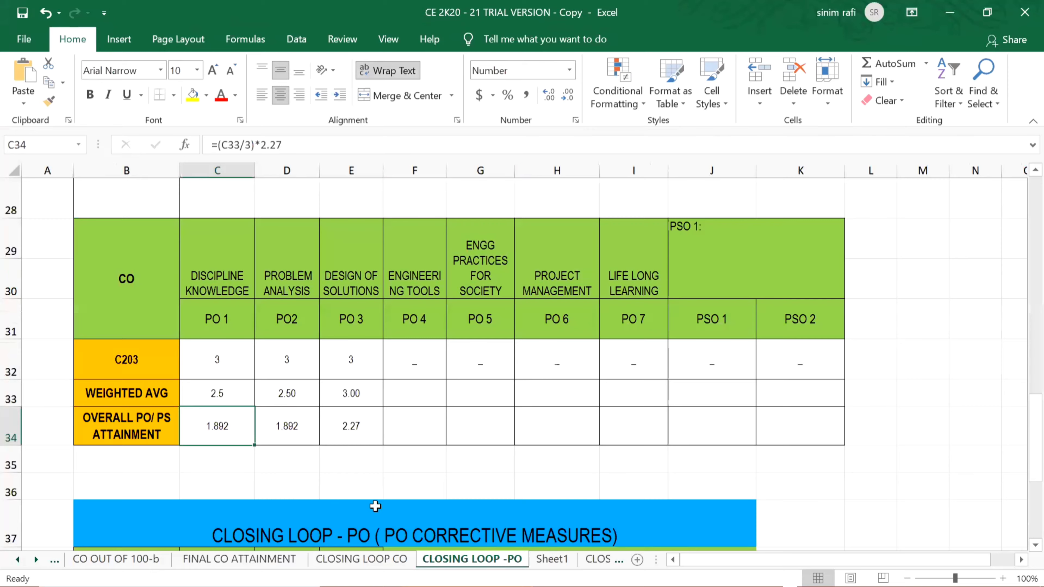
- Compare the PO corrective measures table with the attainment rows and inspect the % gap formula for PO1 in E39
scroll(415, 464, down, 3)
scroll(416, 462, down, 1)
scroll(416, 463, up, 4)
scroll(381, 446, down, 2)
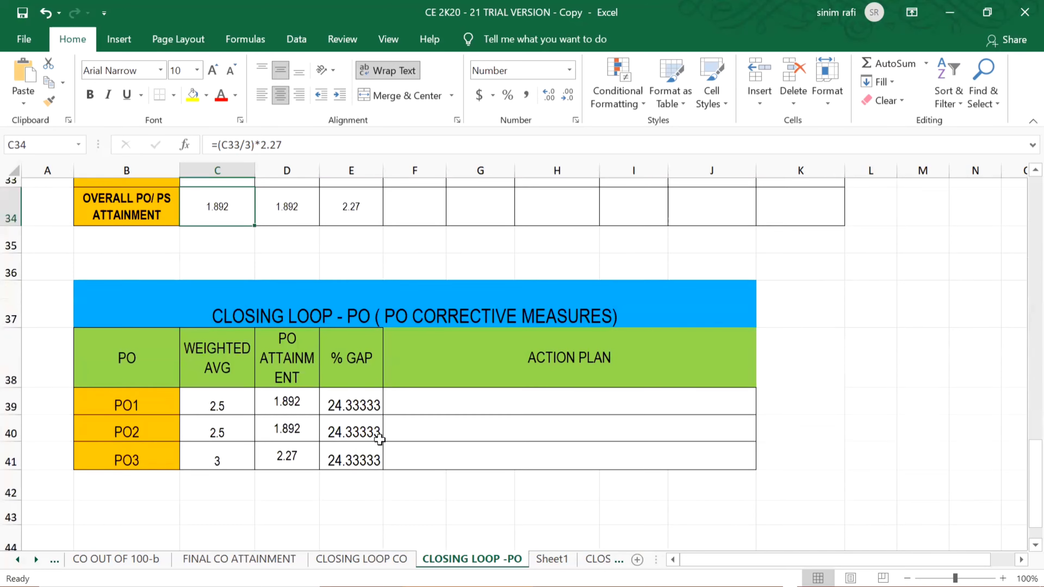
scroll(377, 440, up, 1)
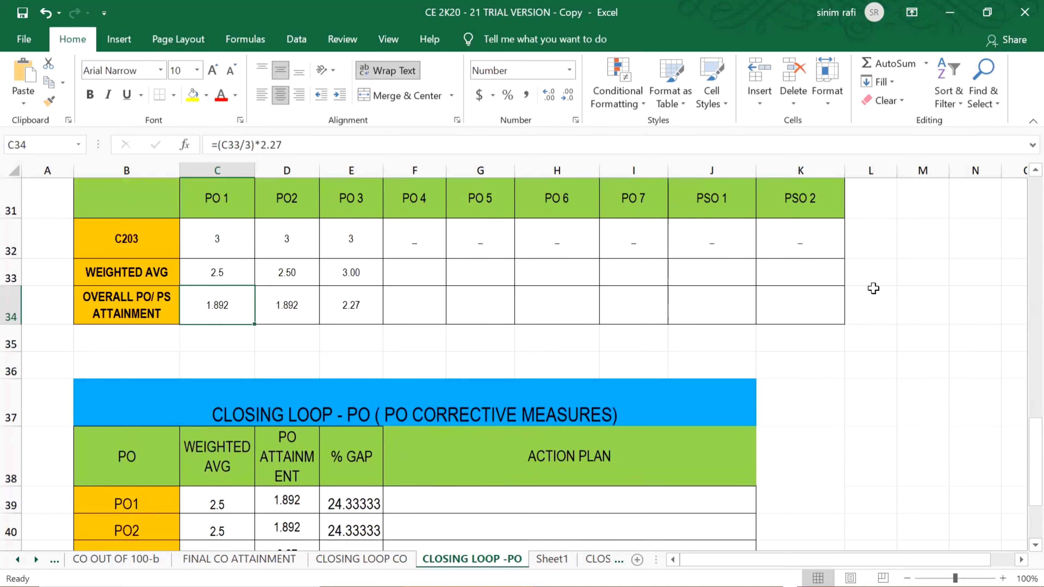
scroll(169, 254, down, 1)
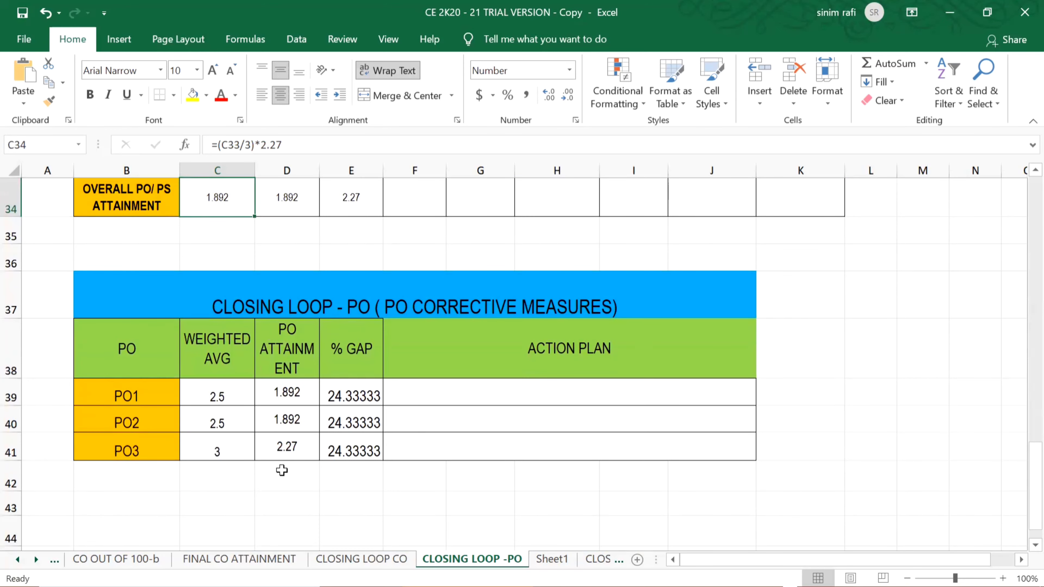
scroll(317, 243, up, 2)
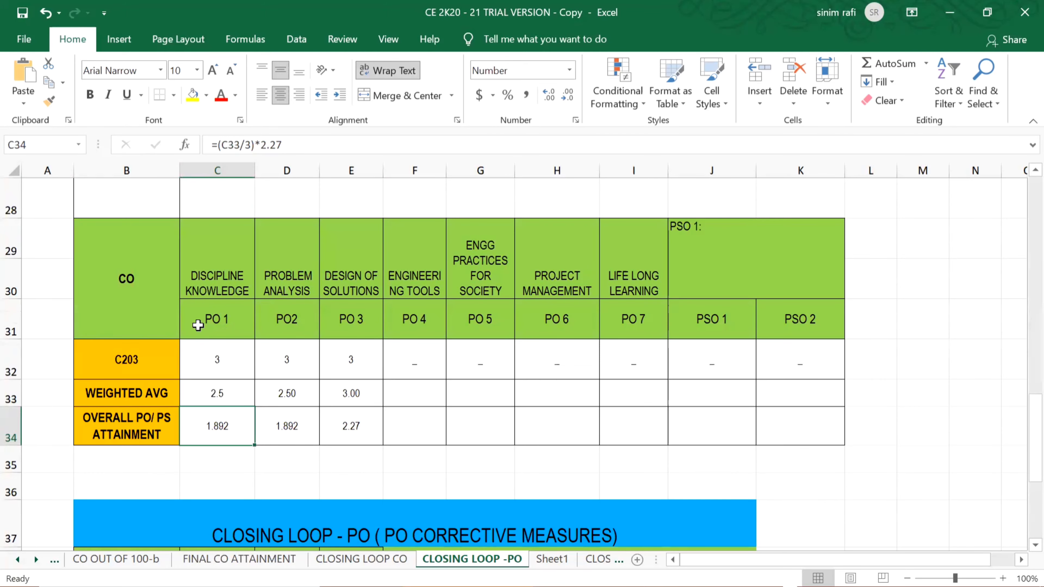
scroll(370, 347, down, 2)
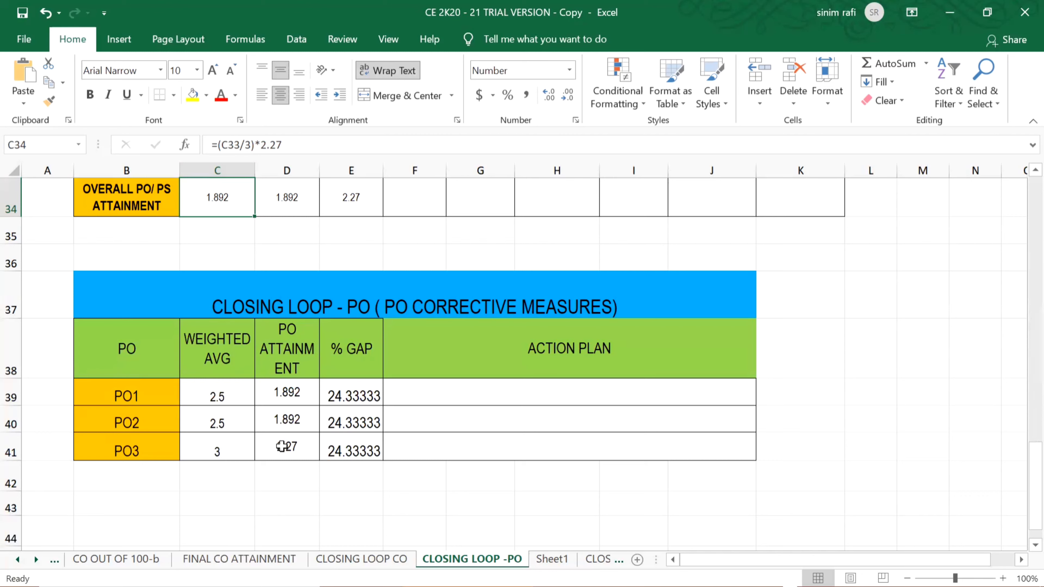
click(361, 385)
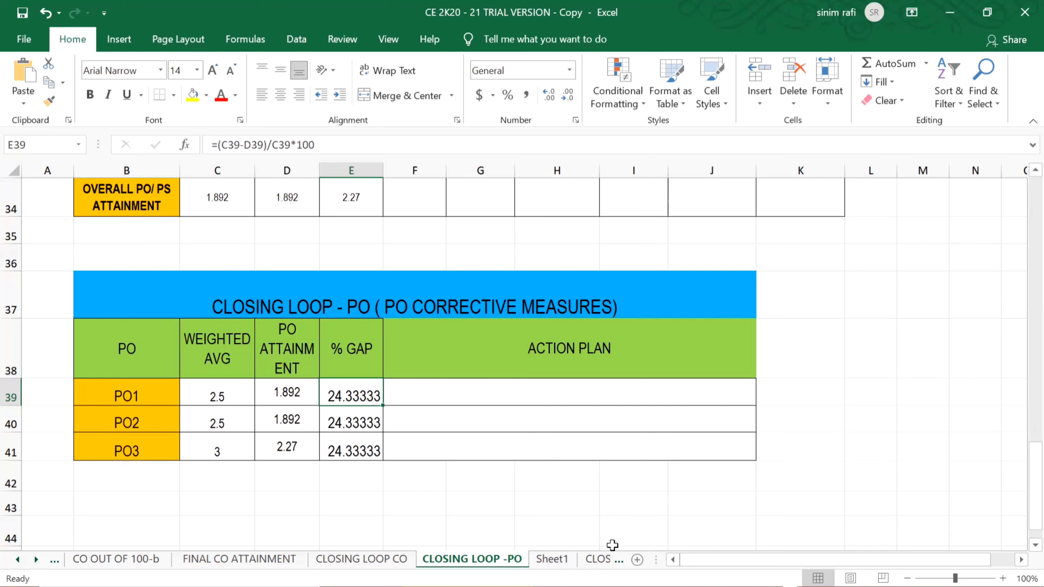
- Check the CLOSING LOOP - PSO sheet and return to the attainment tables on the CLOSING LOOP -PO sheet
click(602, 559)
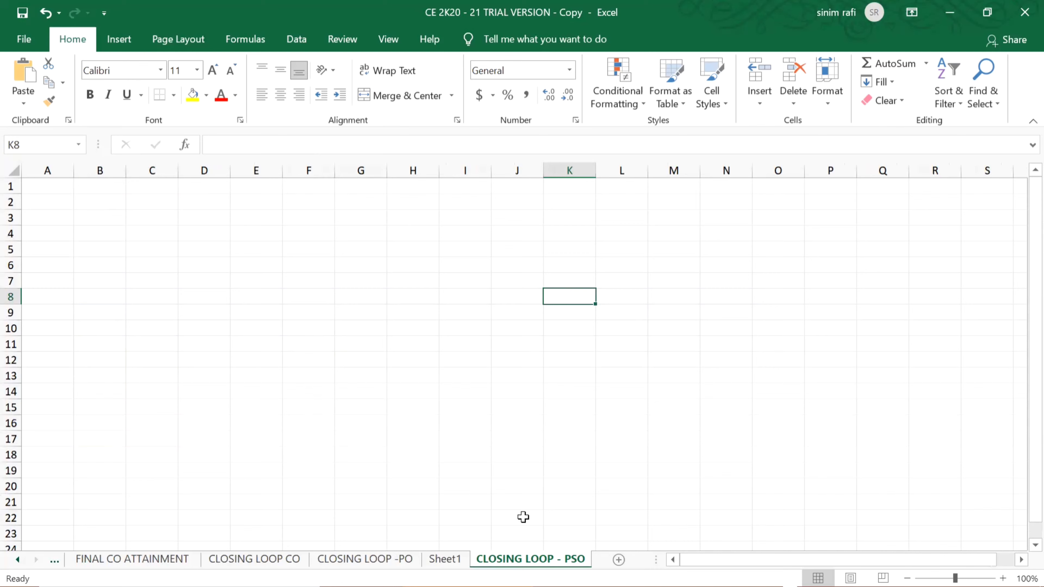
ctrl+click(365, 559)
click(364, 559)
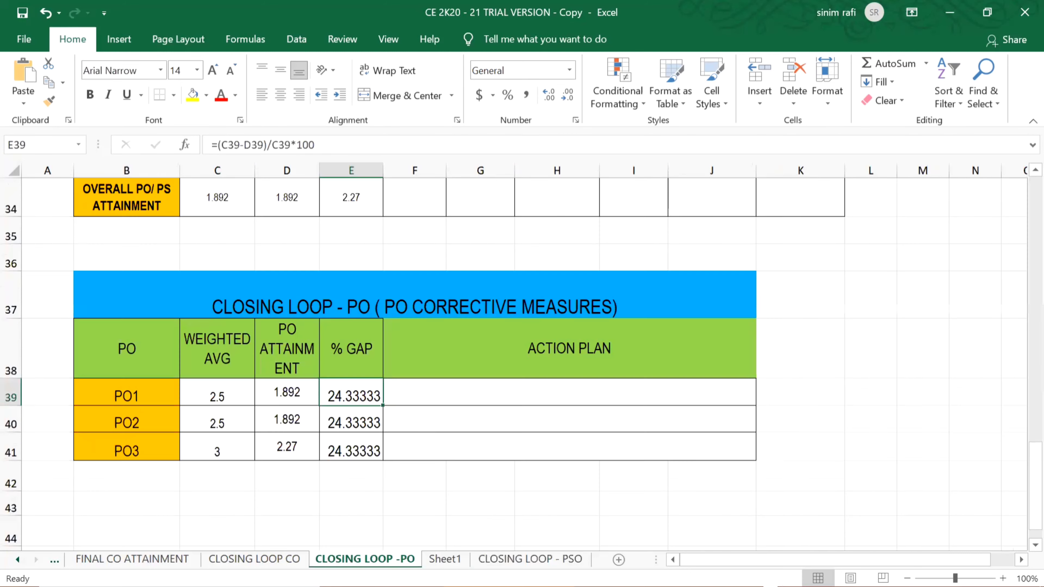
scroll(488, 429, up, 1)
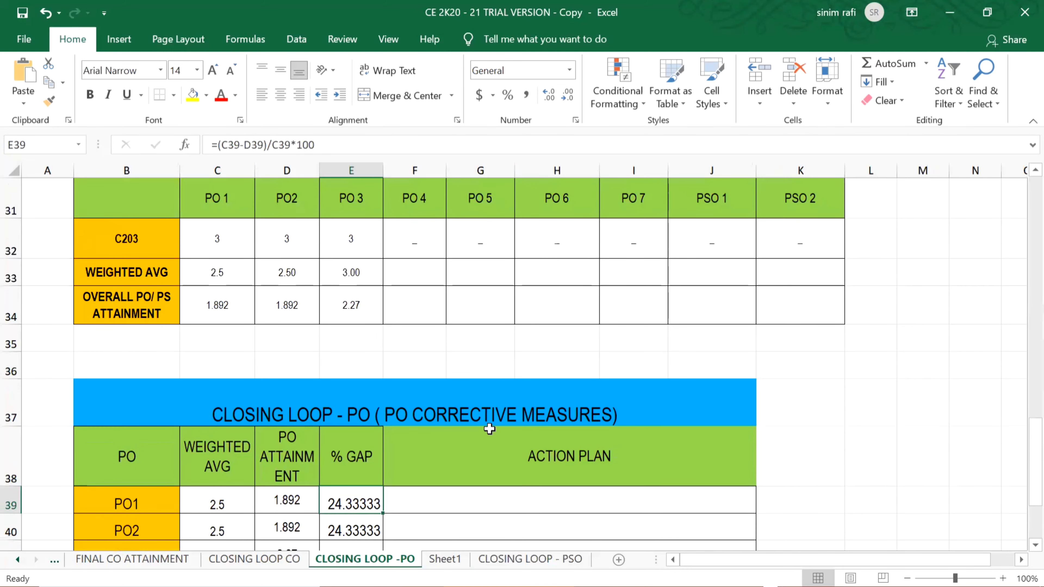